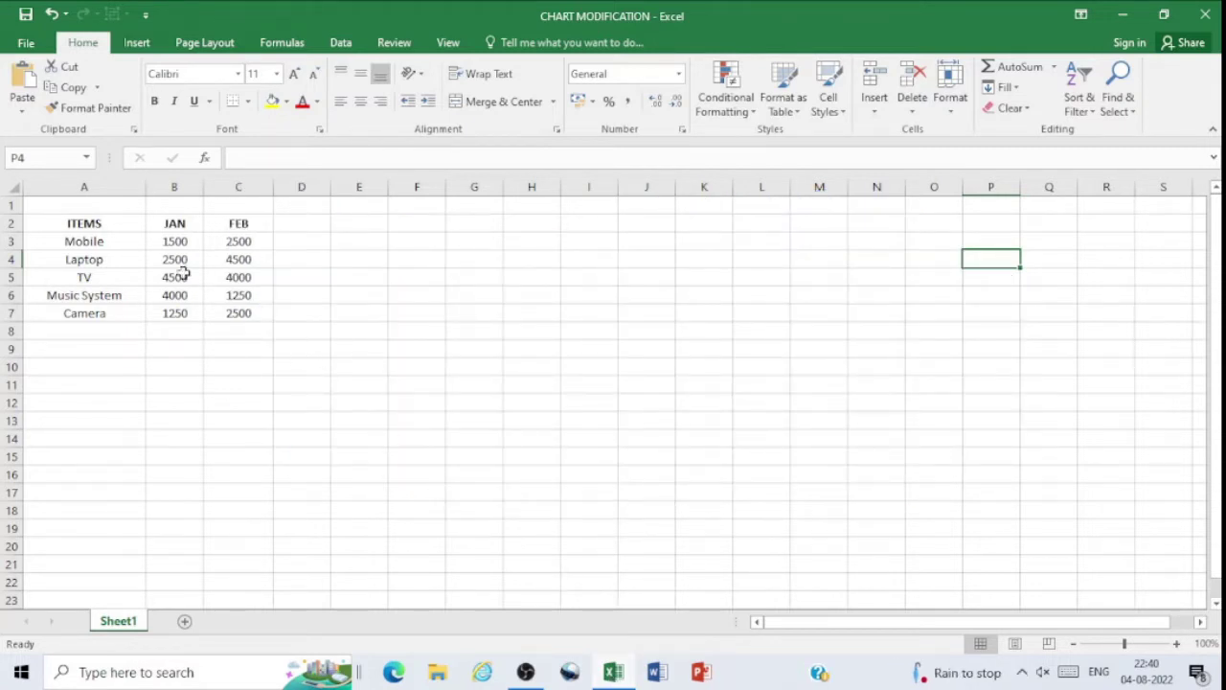
Step: Insert a default column chart from the data in A2:C7 and enlarge it to cover about columns E to O, rows 2 to 22
{"action": "left_click_drag", "start_coordinate": [83, 225], "coordinate": [233, 315]}
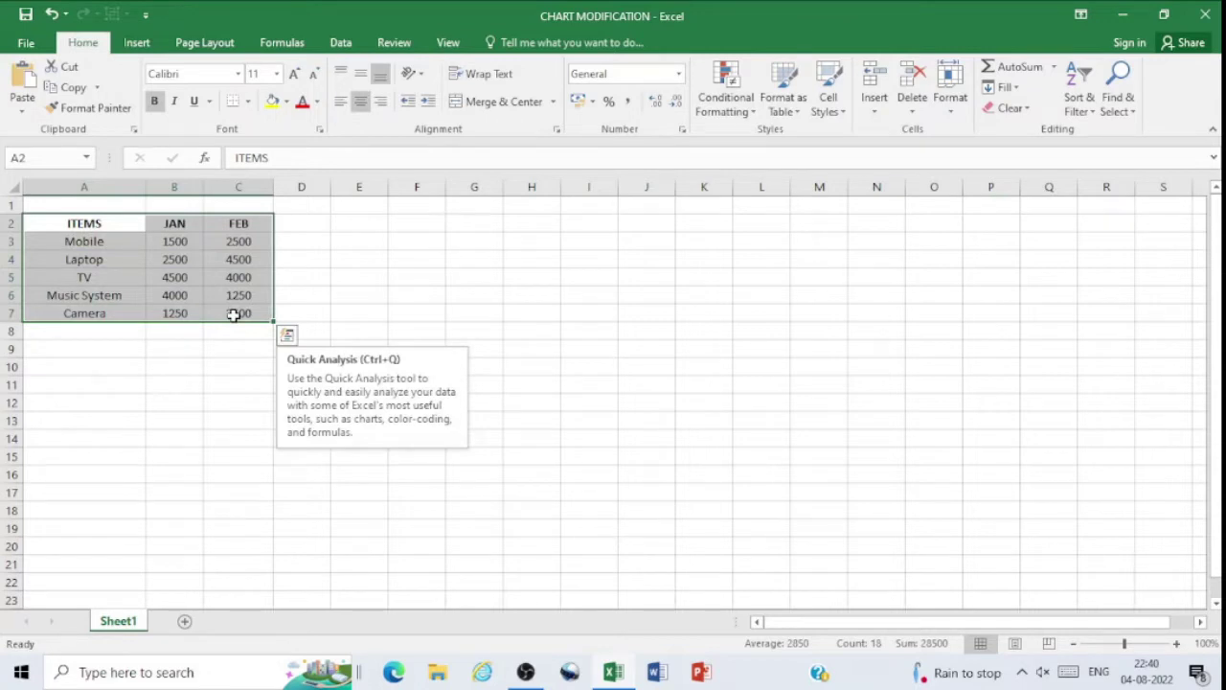
{"action": "key", "text": "alt+F1"}
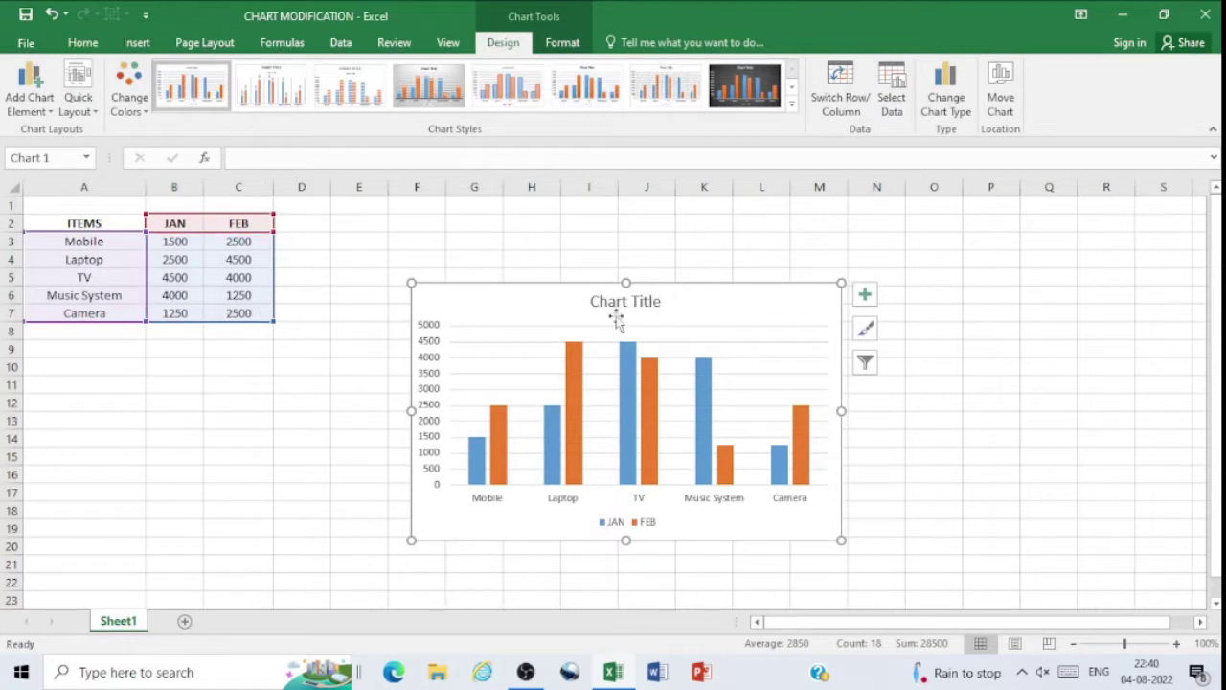
{"action": "left_click_drag", "start_coordinate": [625, 279], "coordinate": [624, 216]}
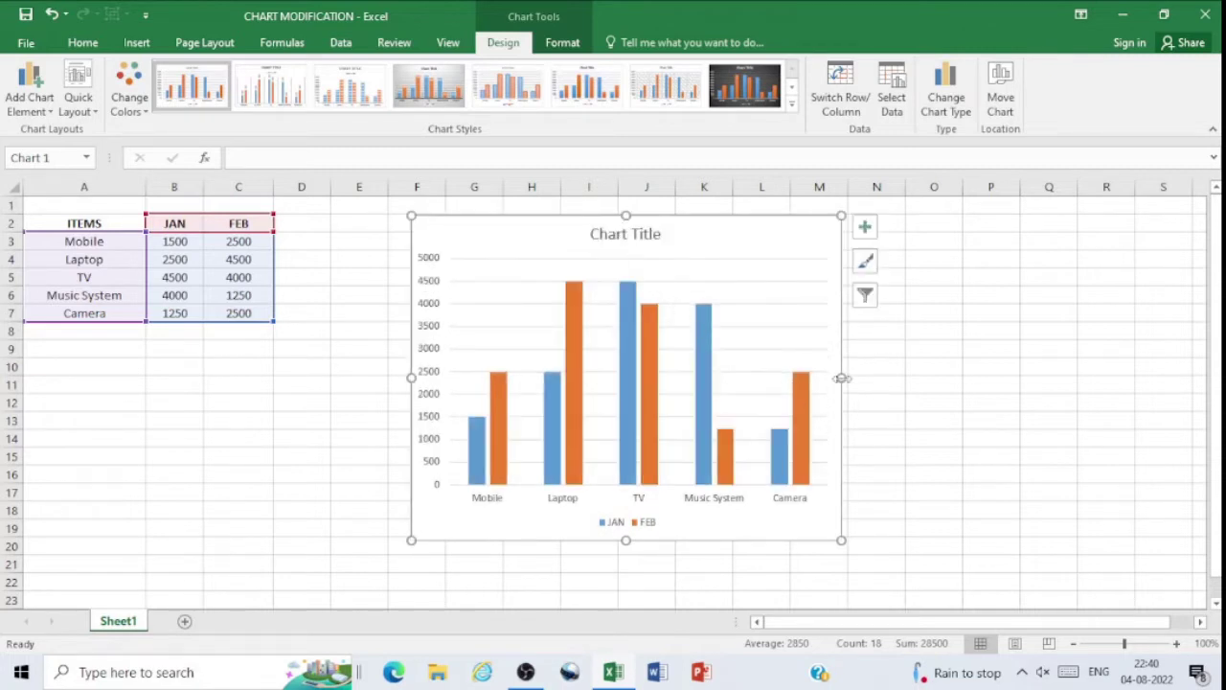
{"action": "left_click_drag", "start_coordinate": [841, 377], "coordinate": [953, 371]}
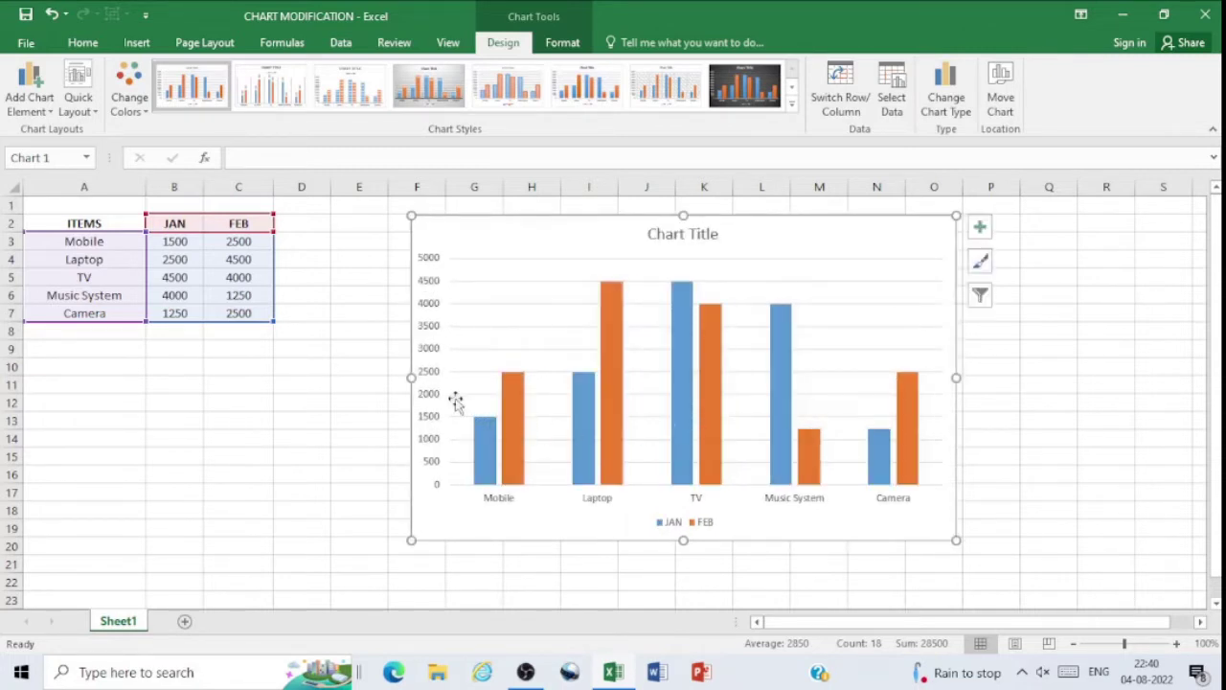
{"action": "left_click_drag", "start_coordinate": [410, 380], "coordinate": [328, 377]}
{"action": "left_click_drag", "start_coordinate": [641, 540], "coordinate": [636, 591]}
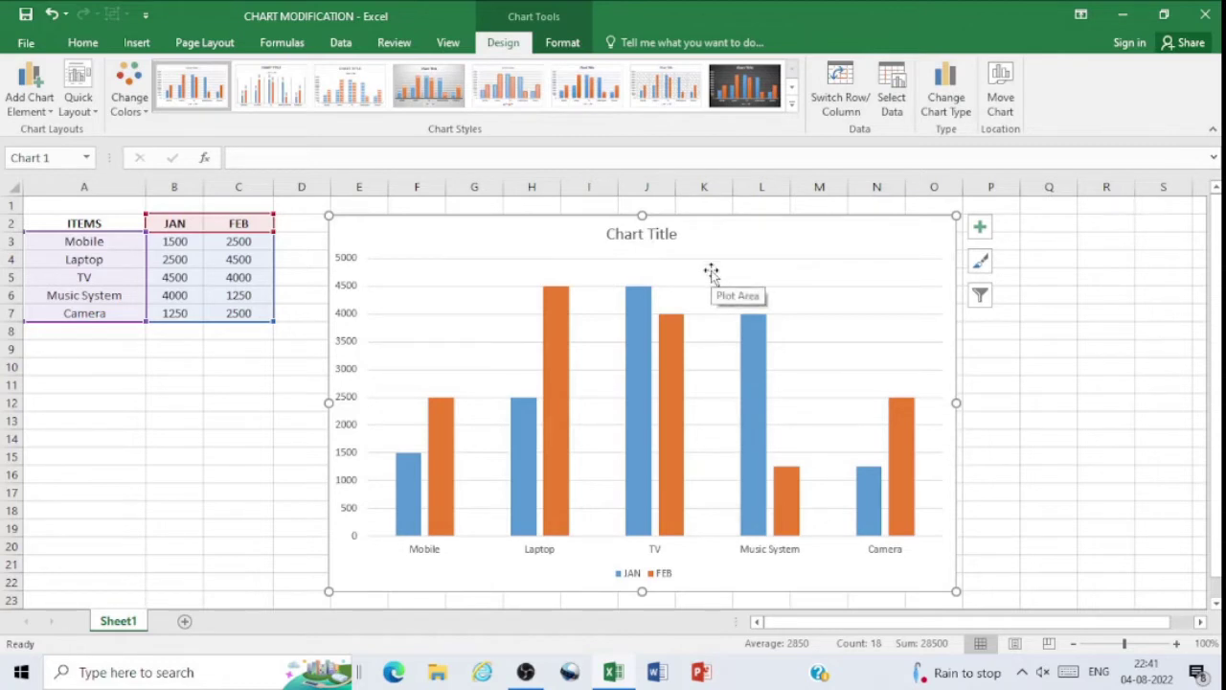
{"action": "left_click", "coordinate": [346, 320]}
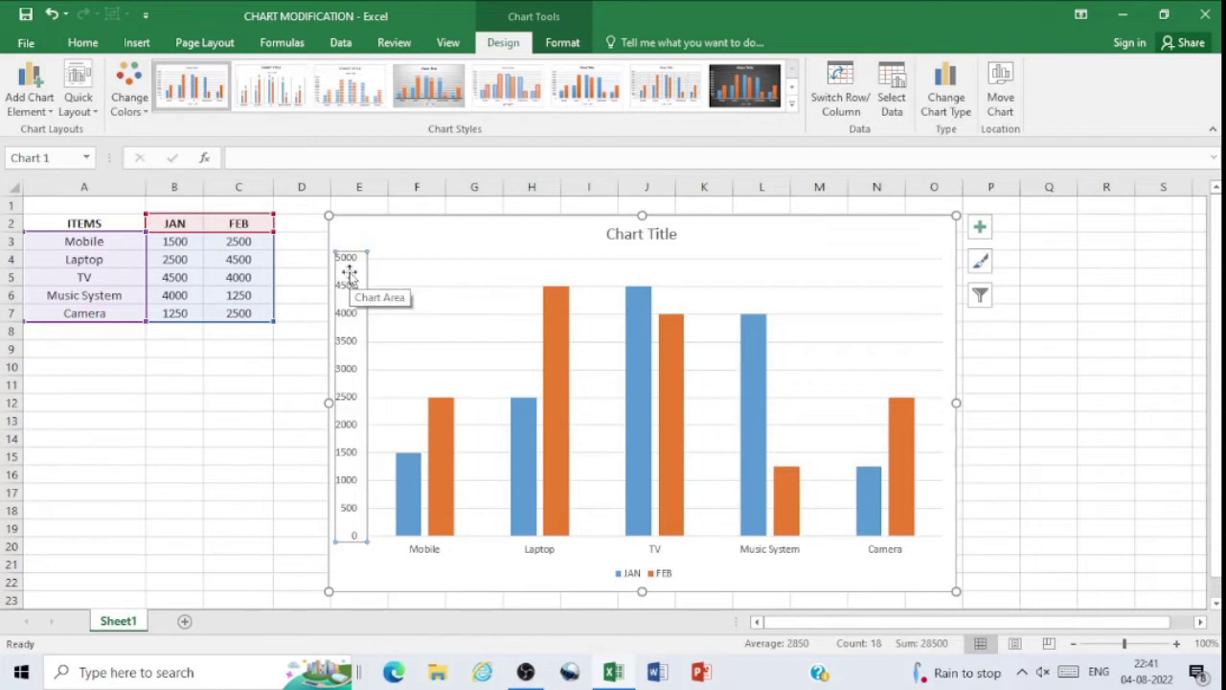
{"action": "left_click", "coordinate": [426, 554]}
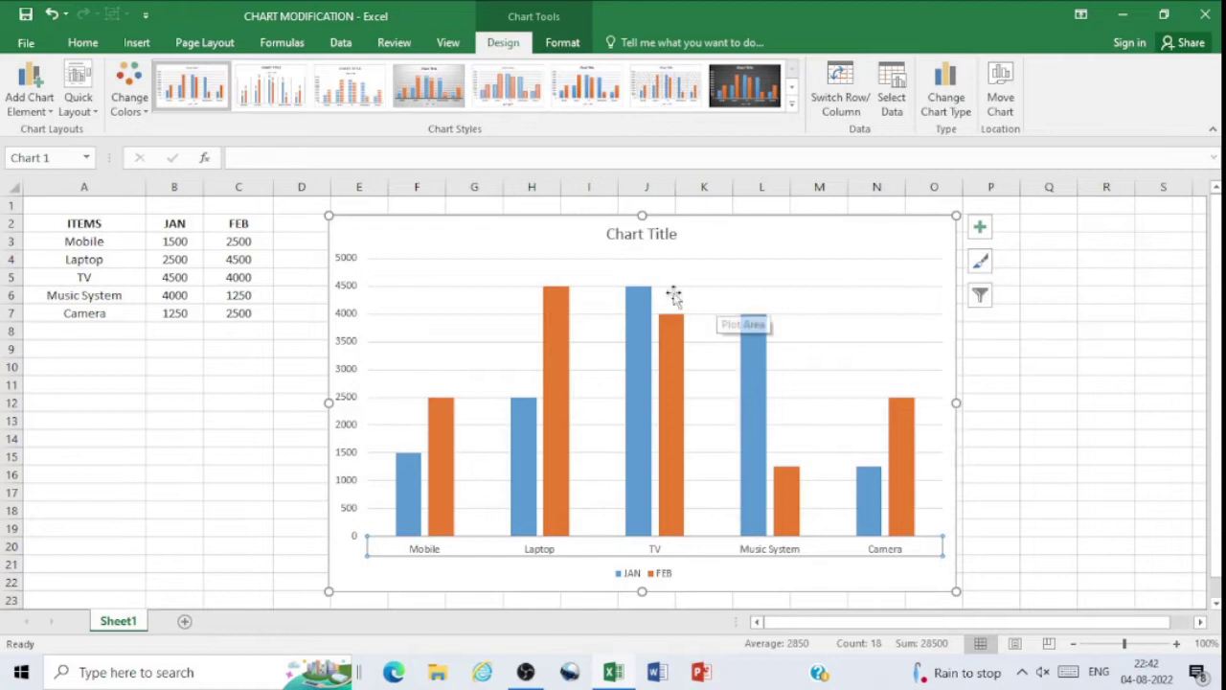
Step: Replace the placeholder chart title with "Monthly Sales data"
{"action": "left_click", "coordinate": [657, 245]}
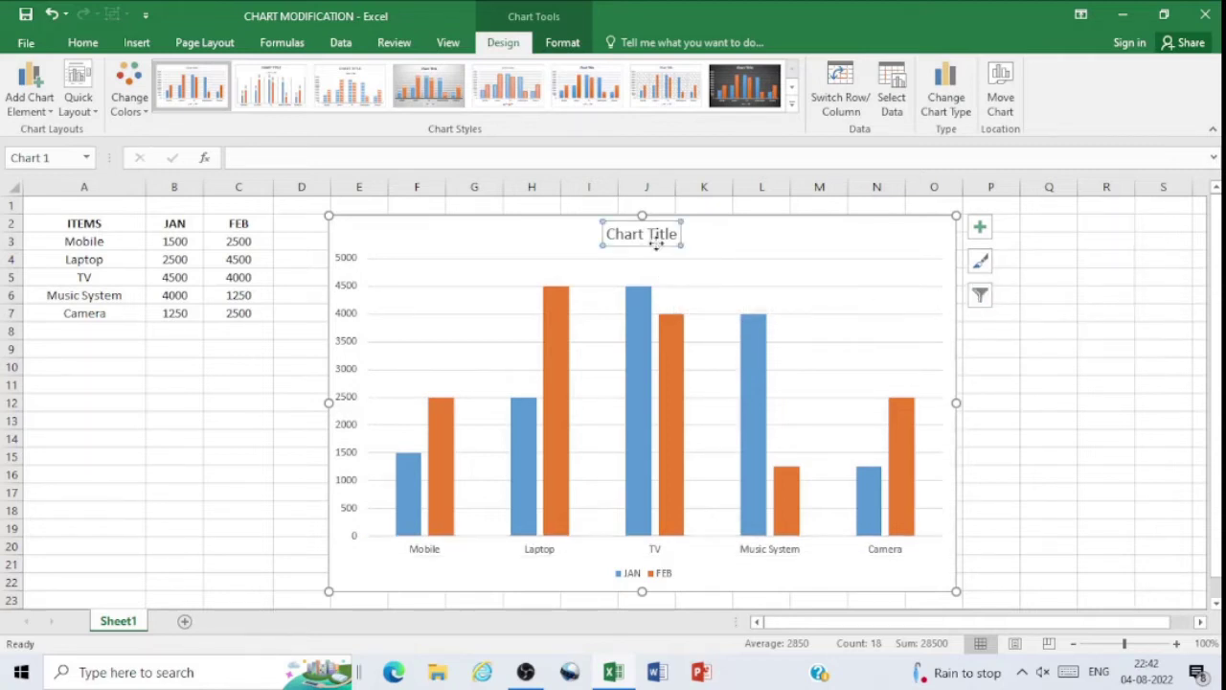
{"action": "double_click", "coordinate": [623, 241]}
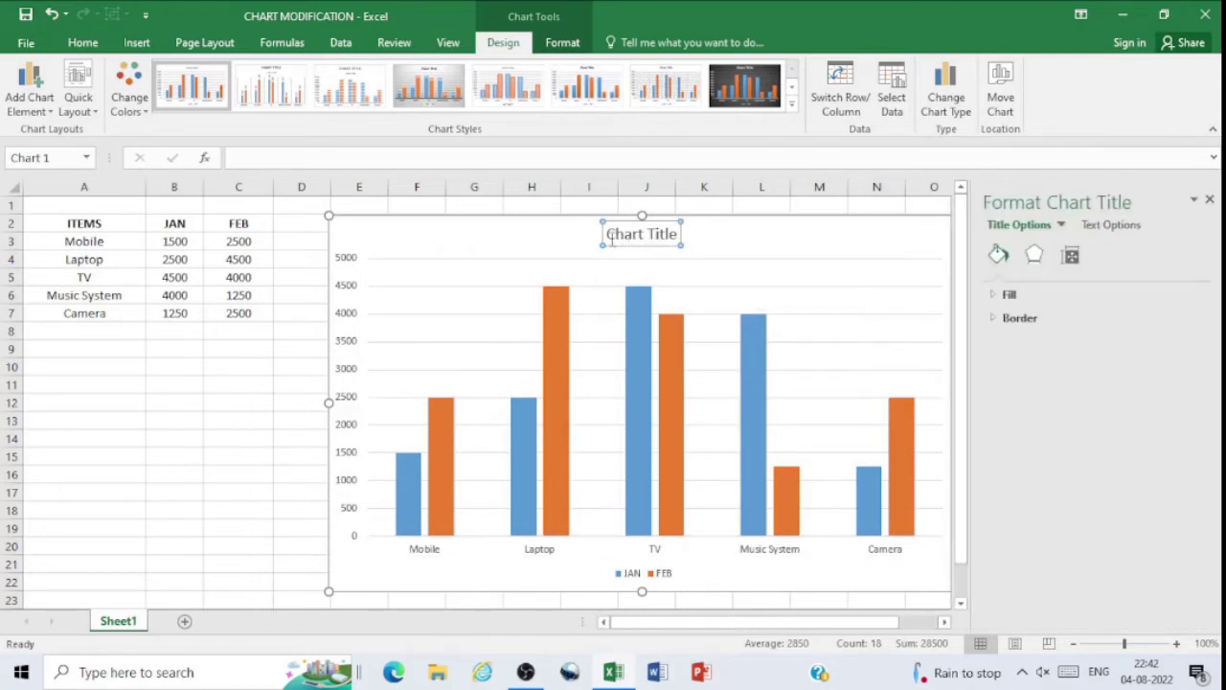
{"action": "left_click_drag", "start_coordinate": [608, 233], "coordinate": [673, 239]}
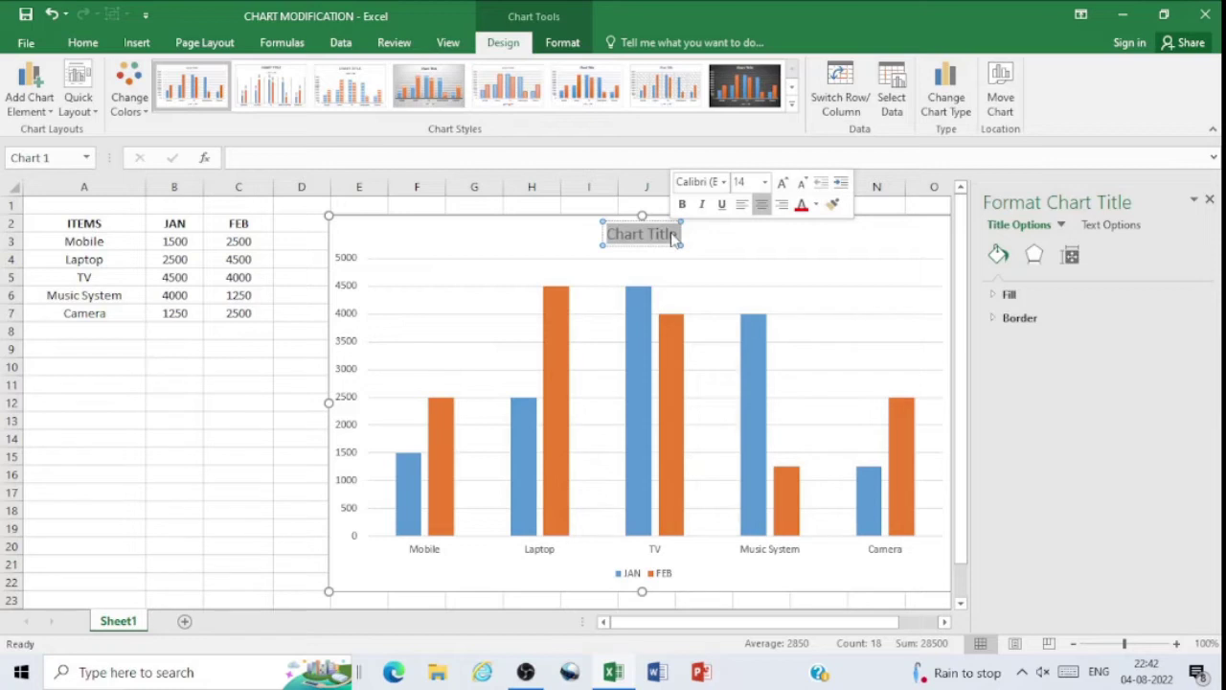
{"action": "type", "text": "Mont"}
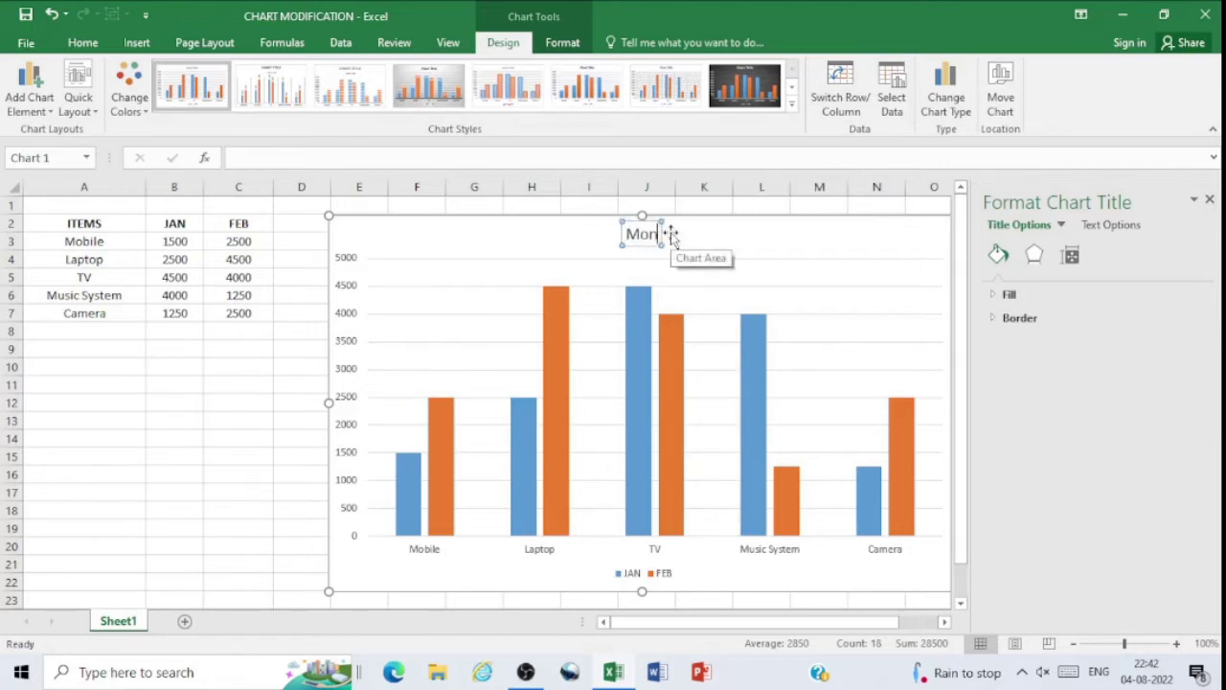
{"action": "type", "text": "hly"}
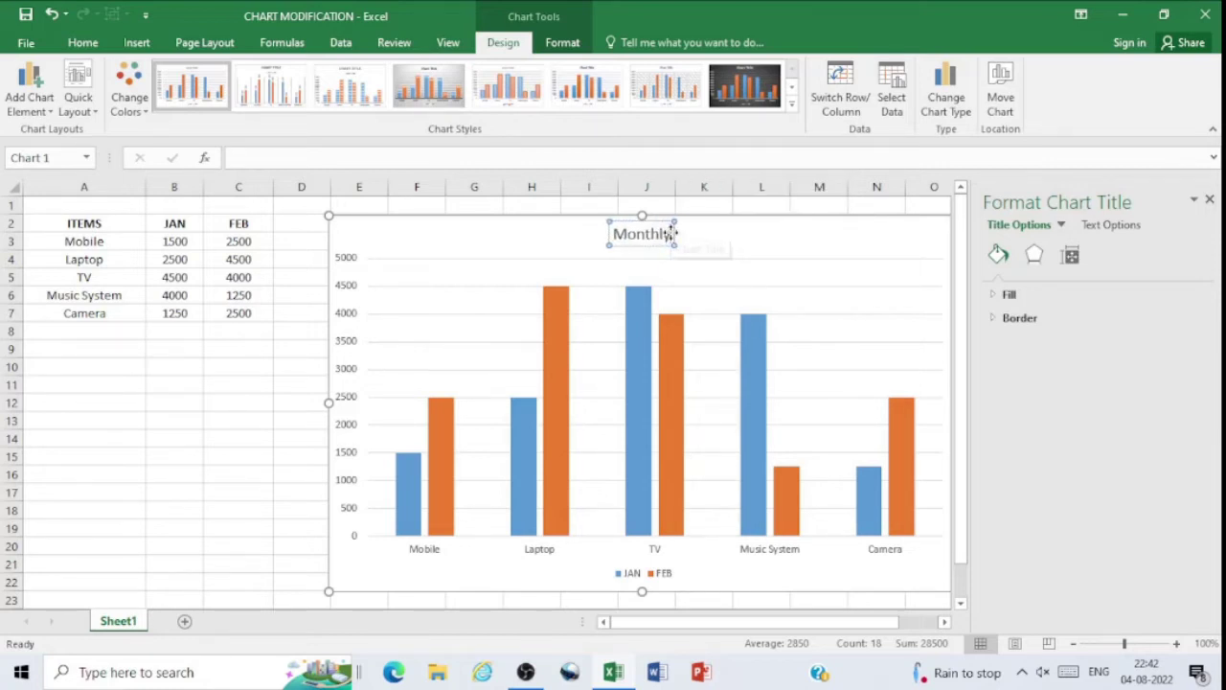
{"action": "type", "text": " Sale"}
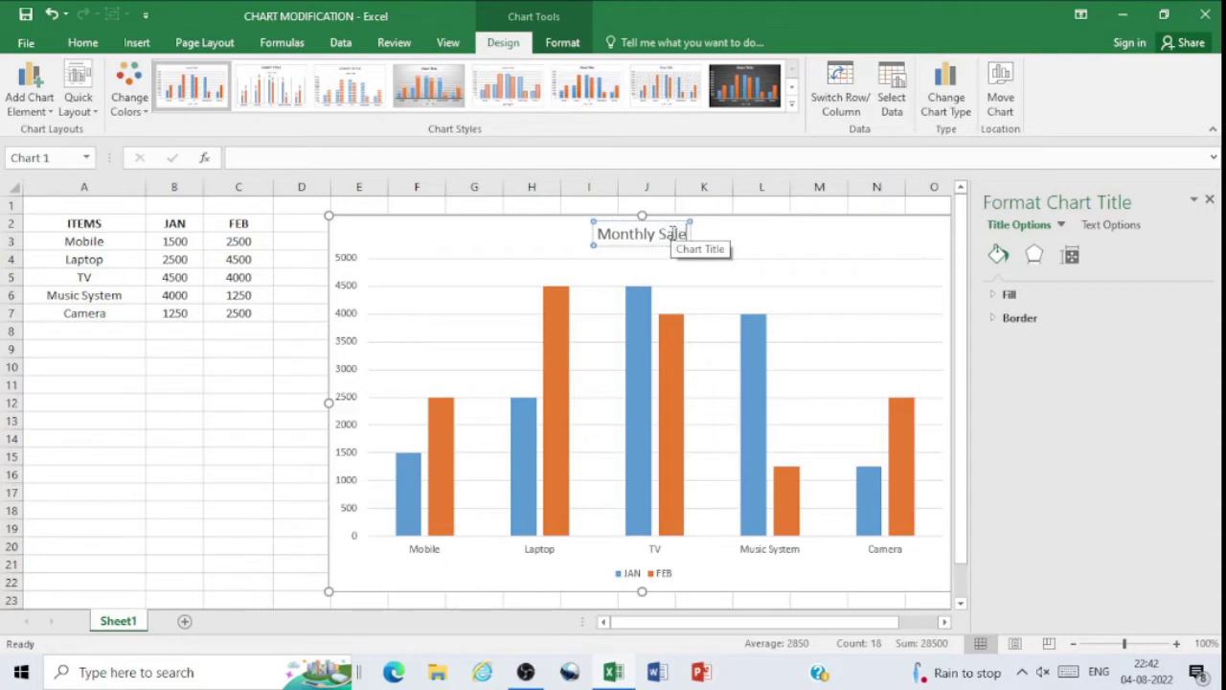
{"action": "type", "text": "s data"}
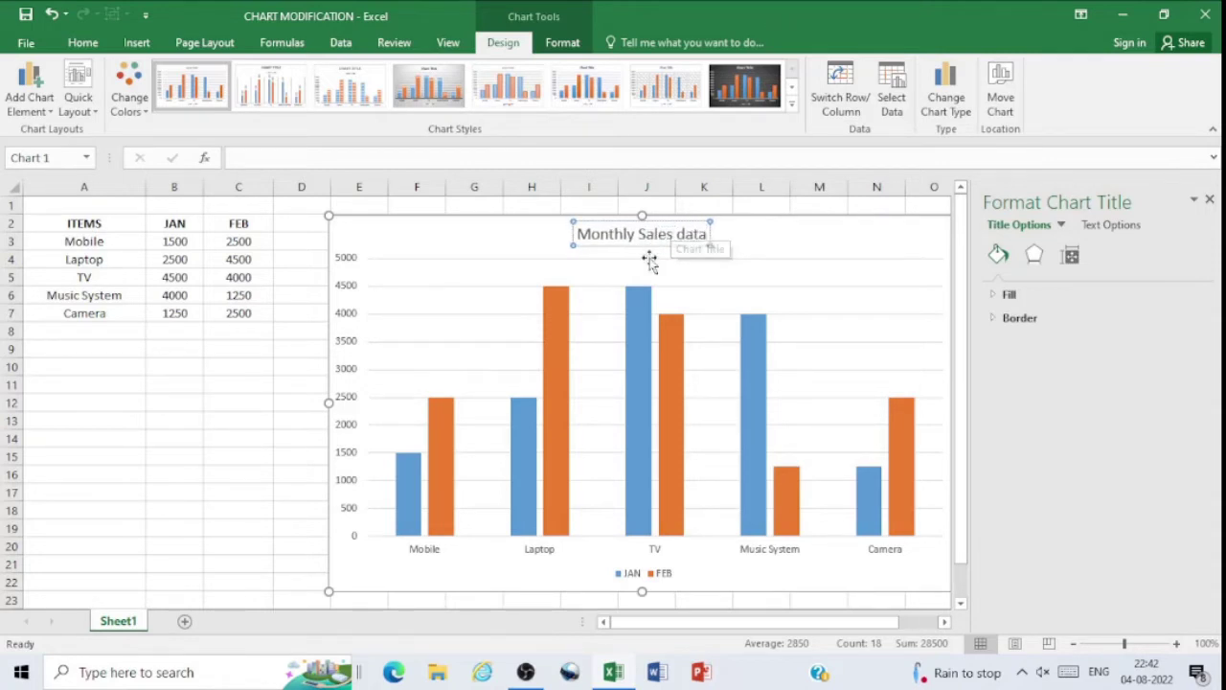
{"action": "left_click", "coordinate": [723, 270]}
Step: Change the chart title's font color to a dark blue-gray theme color
{"action": "left_click", "coordinate": [659, 241]}
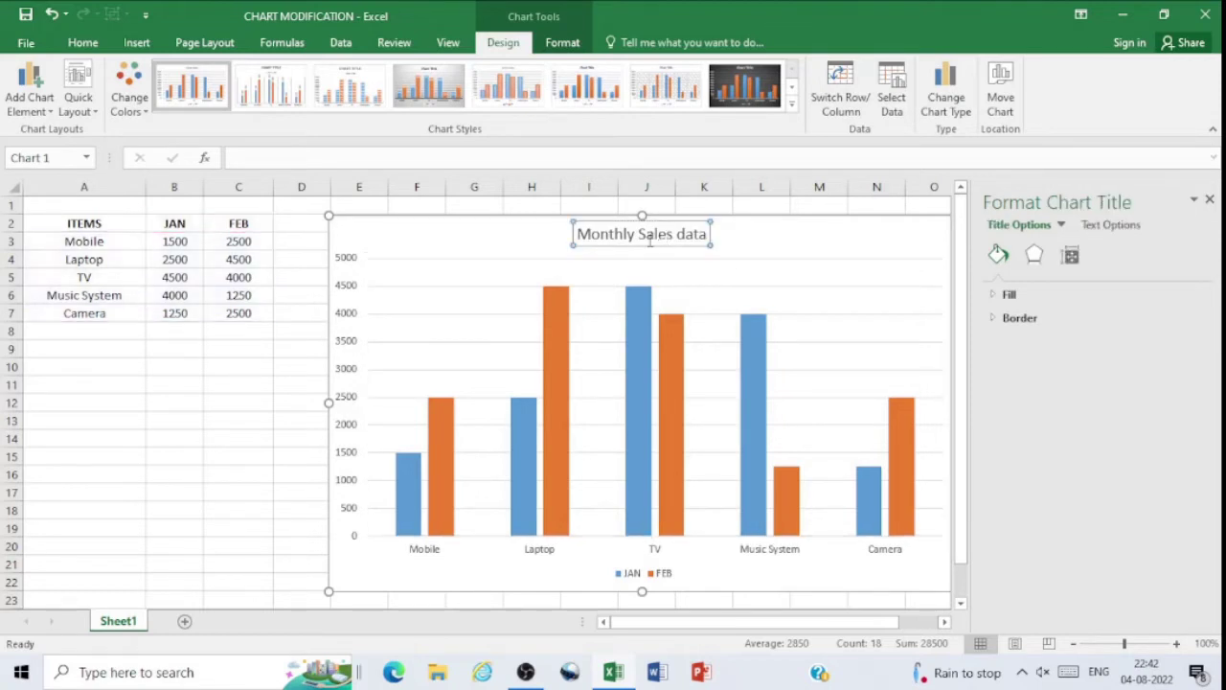
{"action": "left_click", "coordinate": [82, 42]}
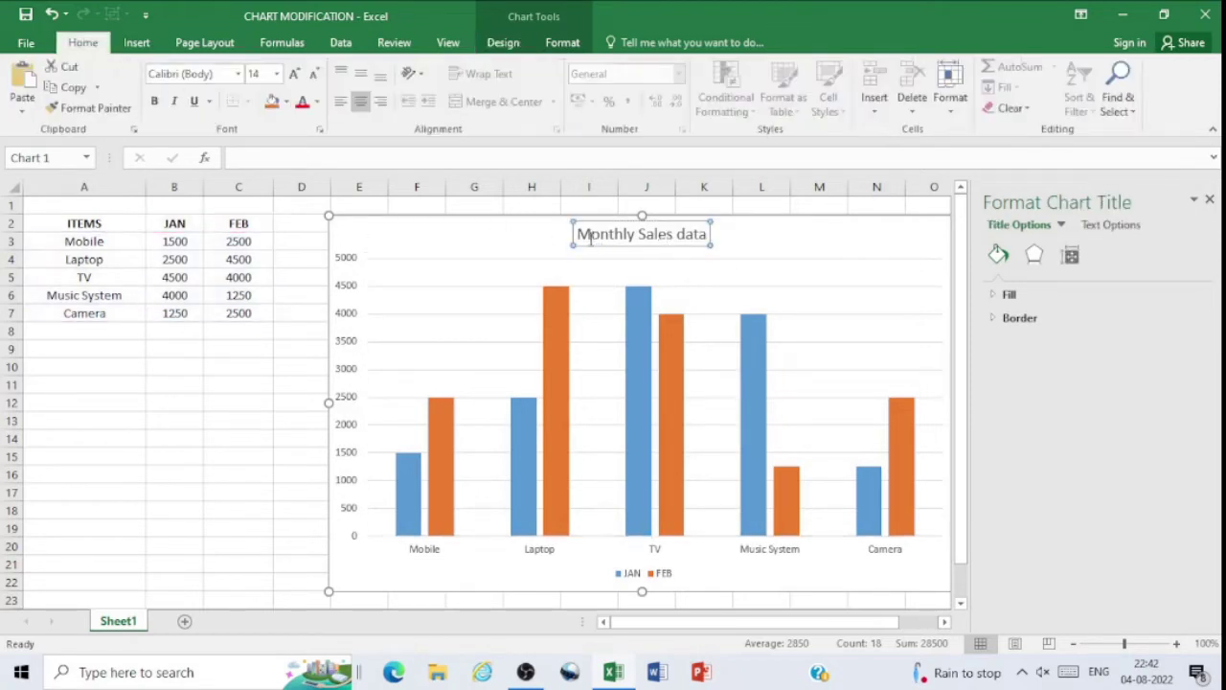
{"action": "left_click_drag", "start_coordinate": [578, 234], "coordinate": [711, 233]}
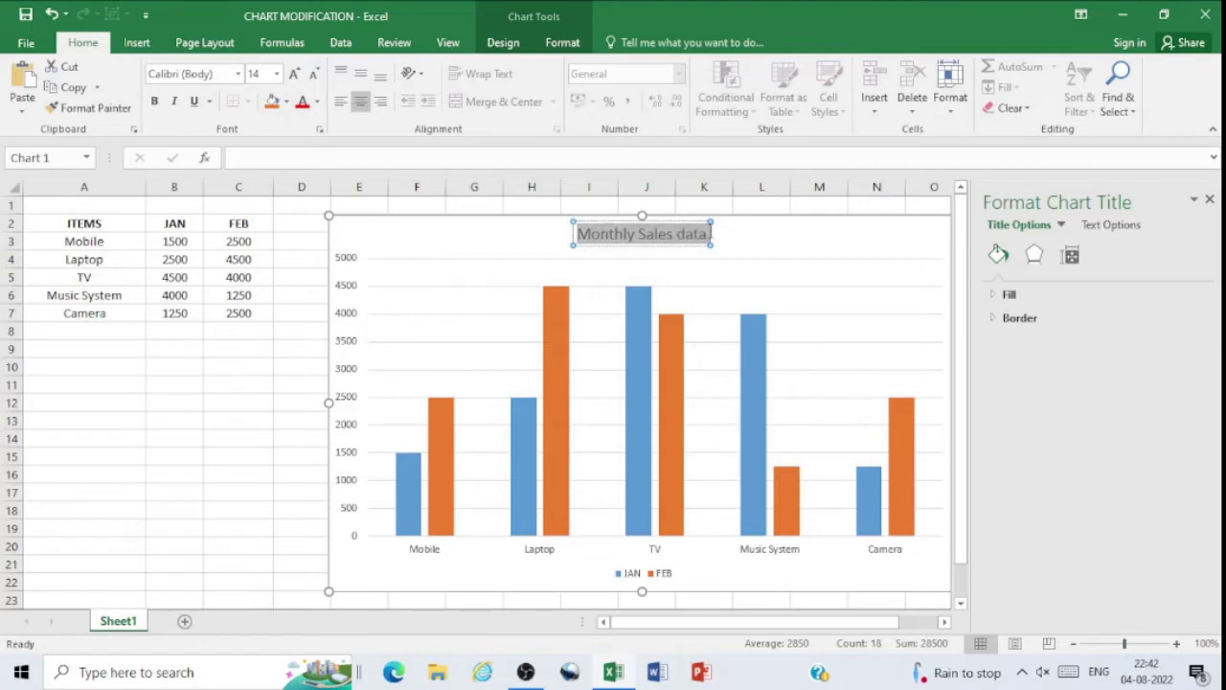
{"action": "left_click", "coordinate": [317, 102]}
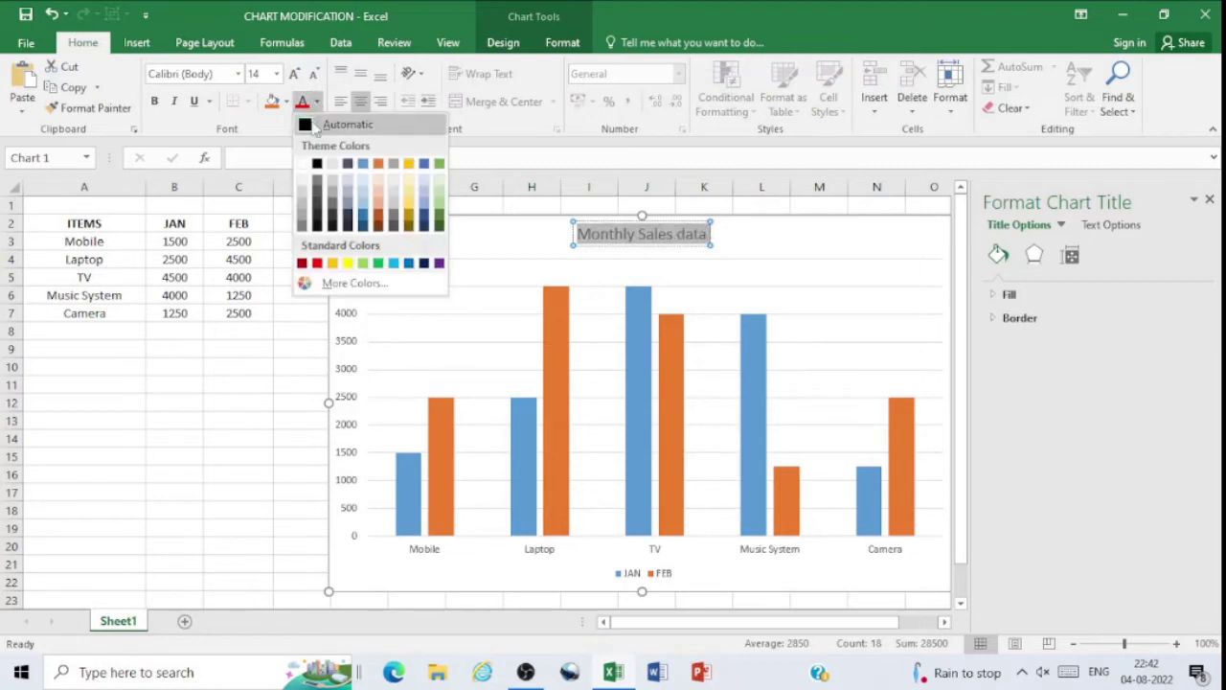
{"action": "left_click", "coordinate": [305, 126]}
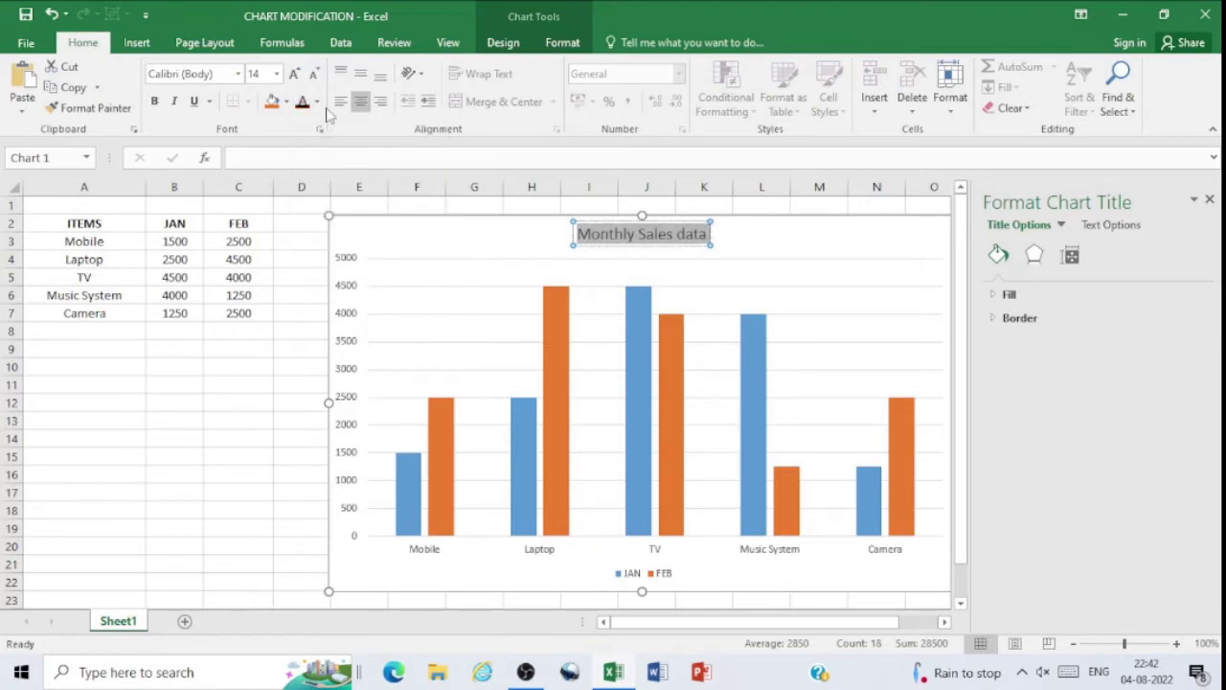
{"action": "left_click", "coordinate": [317, 102]}
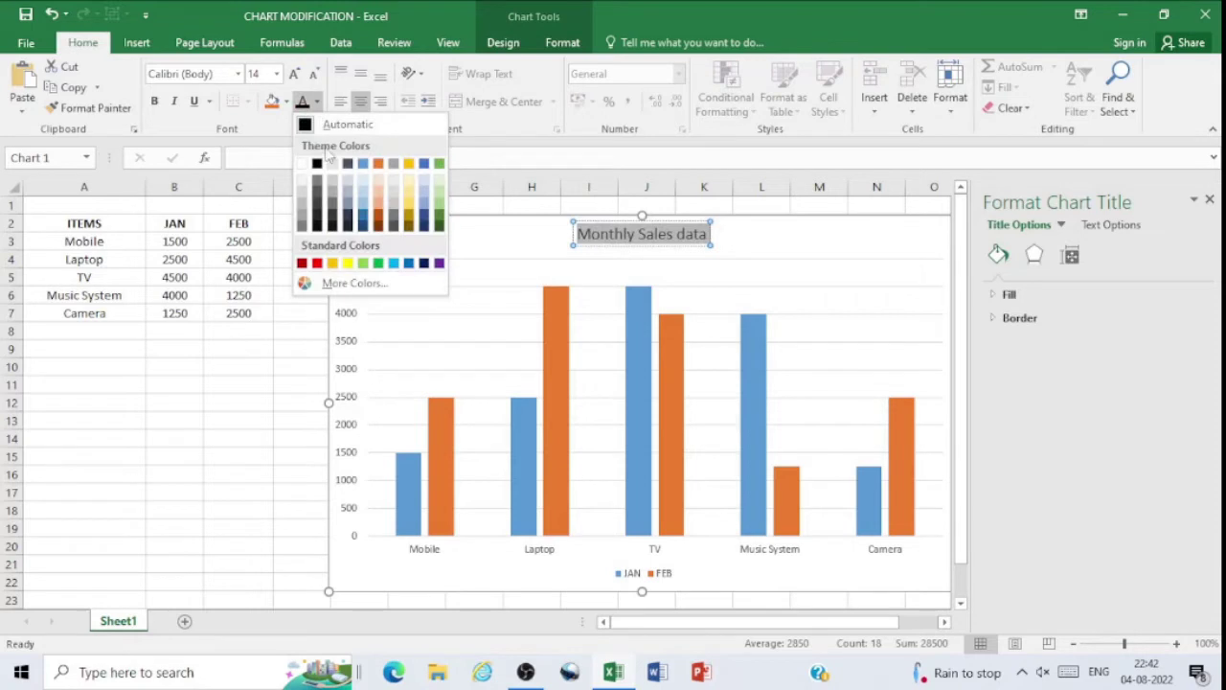
{"action": "left_click", "coordinate": [349, 216]}
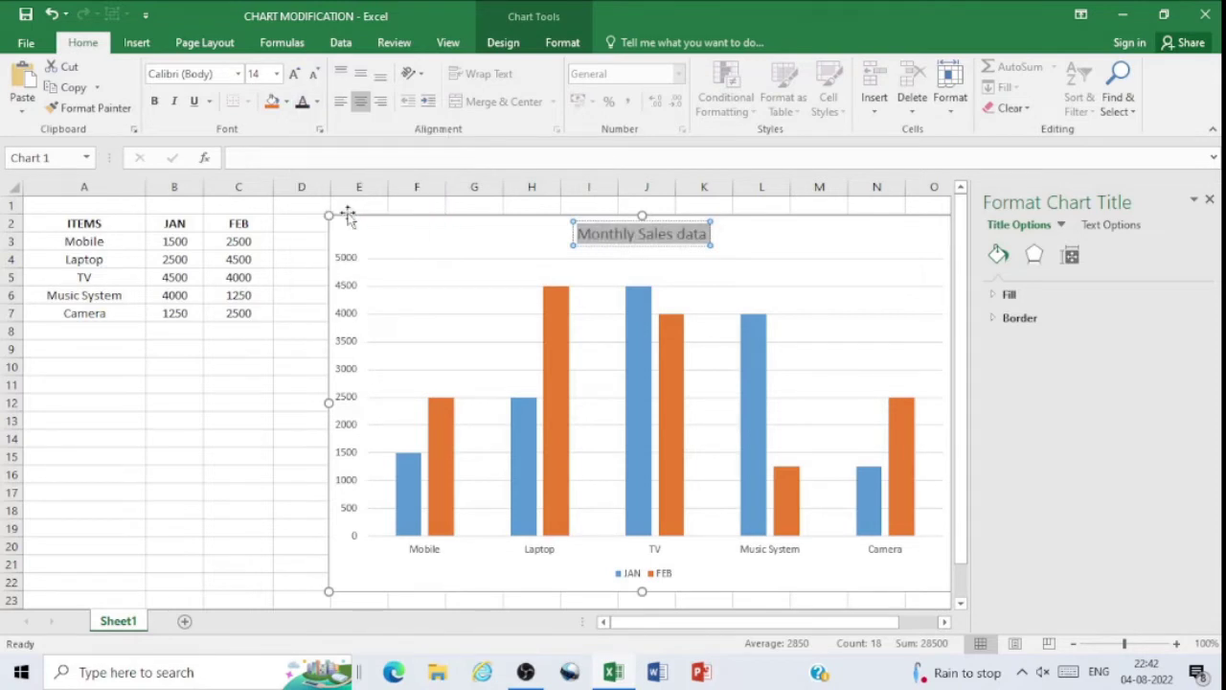
Step: Set the chart title's font to Algerian and close the chart formatting options
{"action": "left_click", "coordinate": [237, 74]}
{"action": "left_click", "coordinate": [194, 202]}
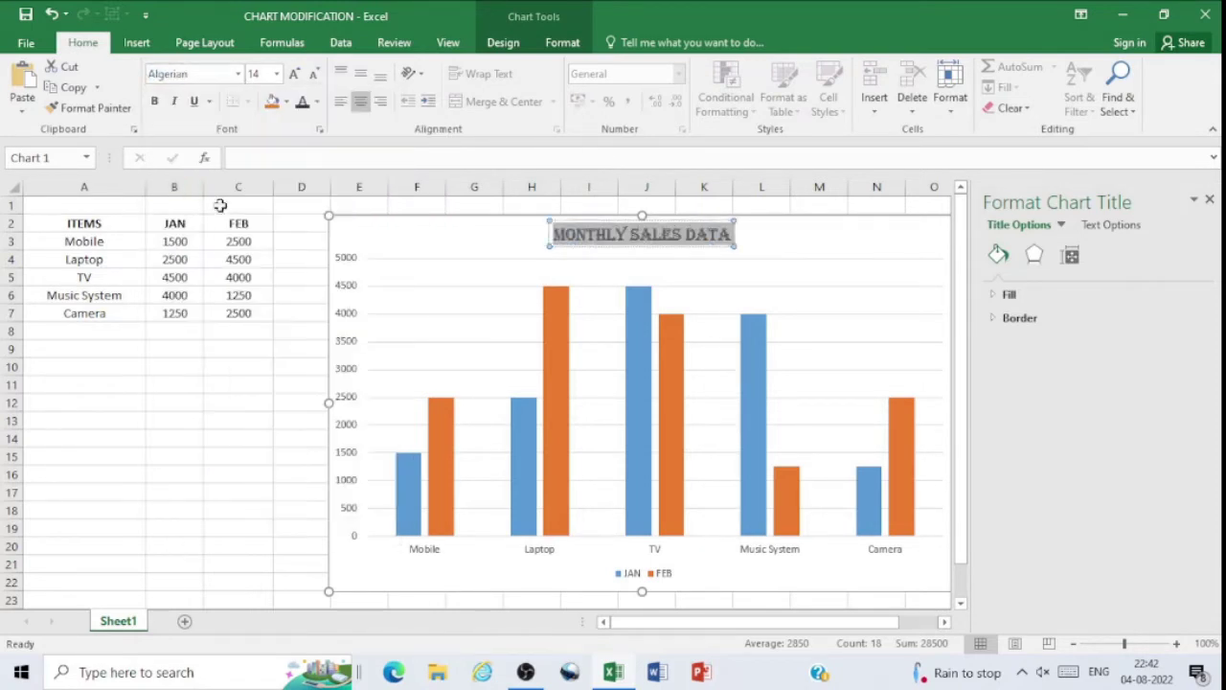
{"action": "left_click", "coordinate": [787, 253]}
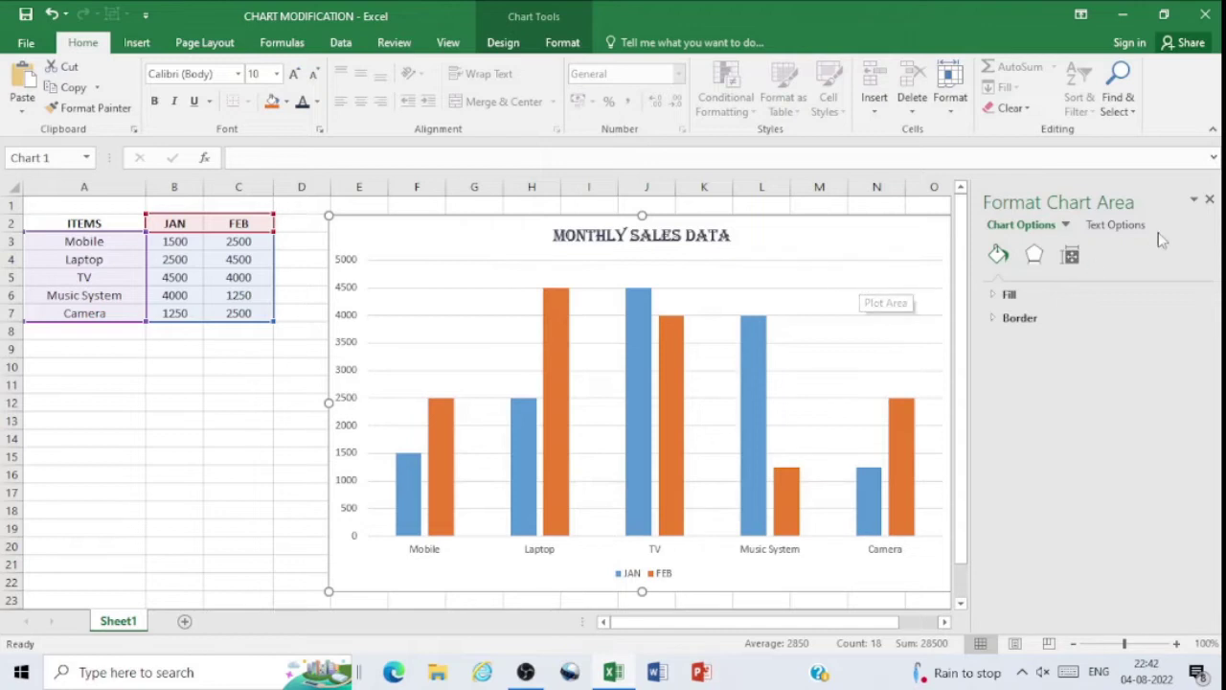
{"action": "left_click", "coordinate": [1209, 200]}
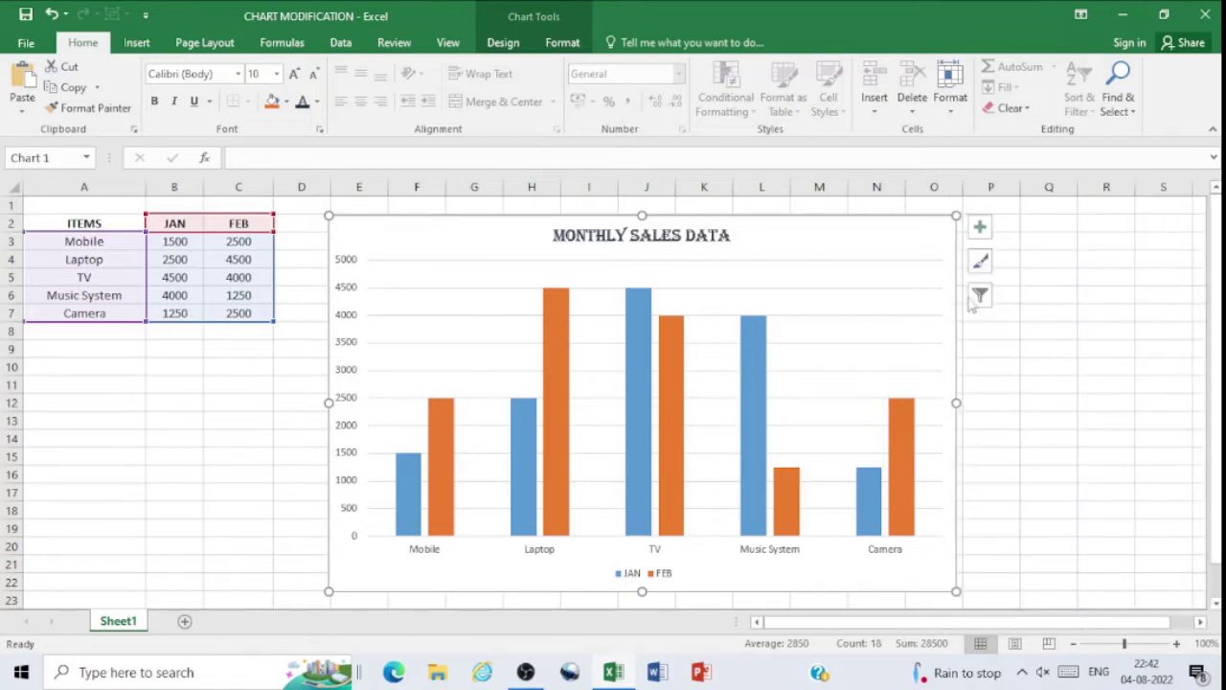
Step: Hide the chart's axes and show them again
{"action": "left_click", "coordinate": [981, 231]}
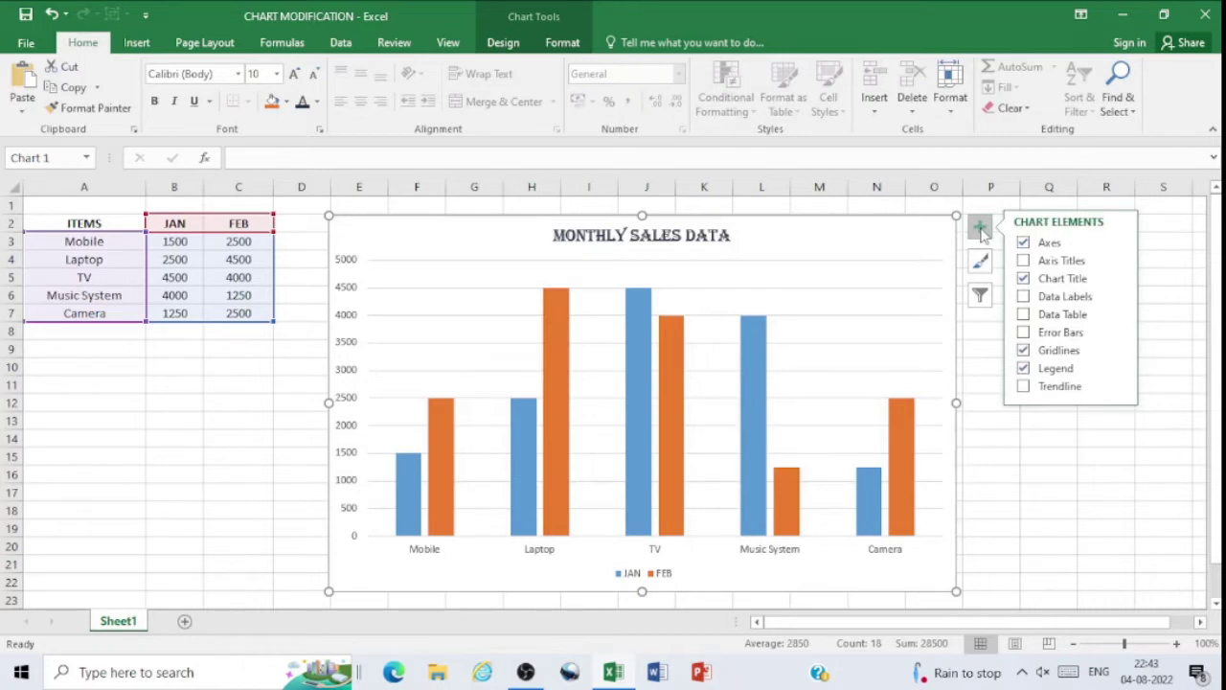
{"action": "left_click", "coordinate": [1030, 261]}
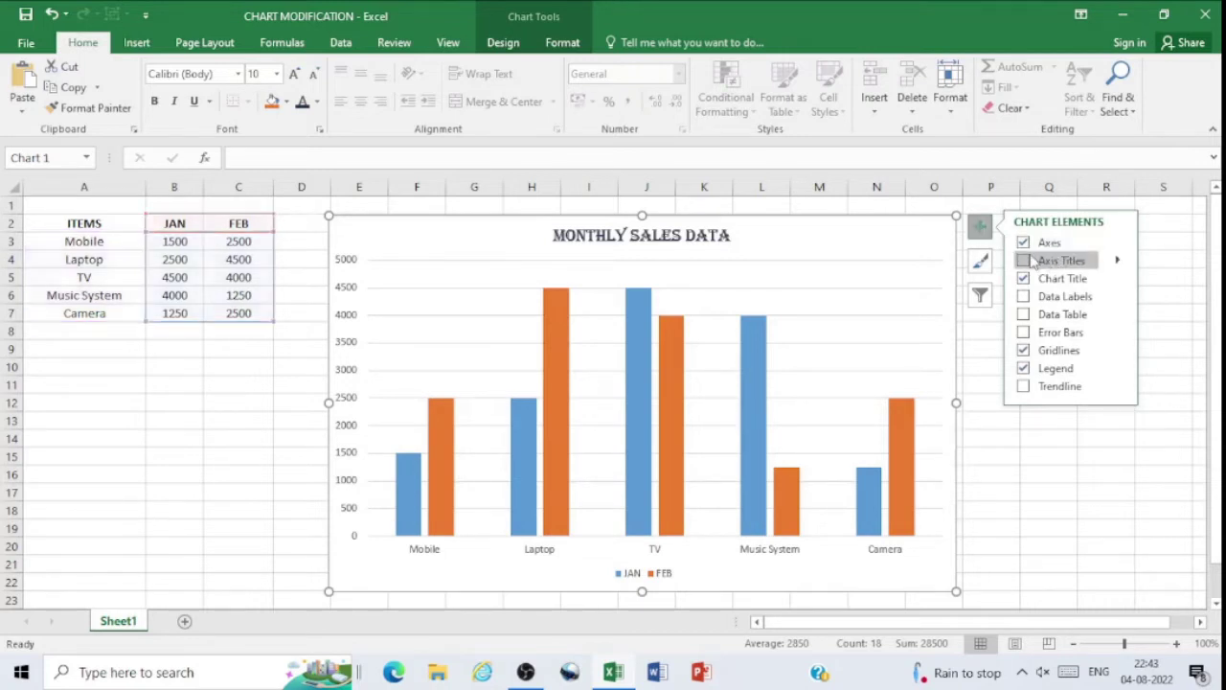
{"action": "left_click", "coordinate": [1027, 260]}
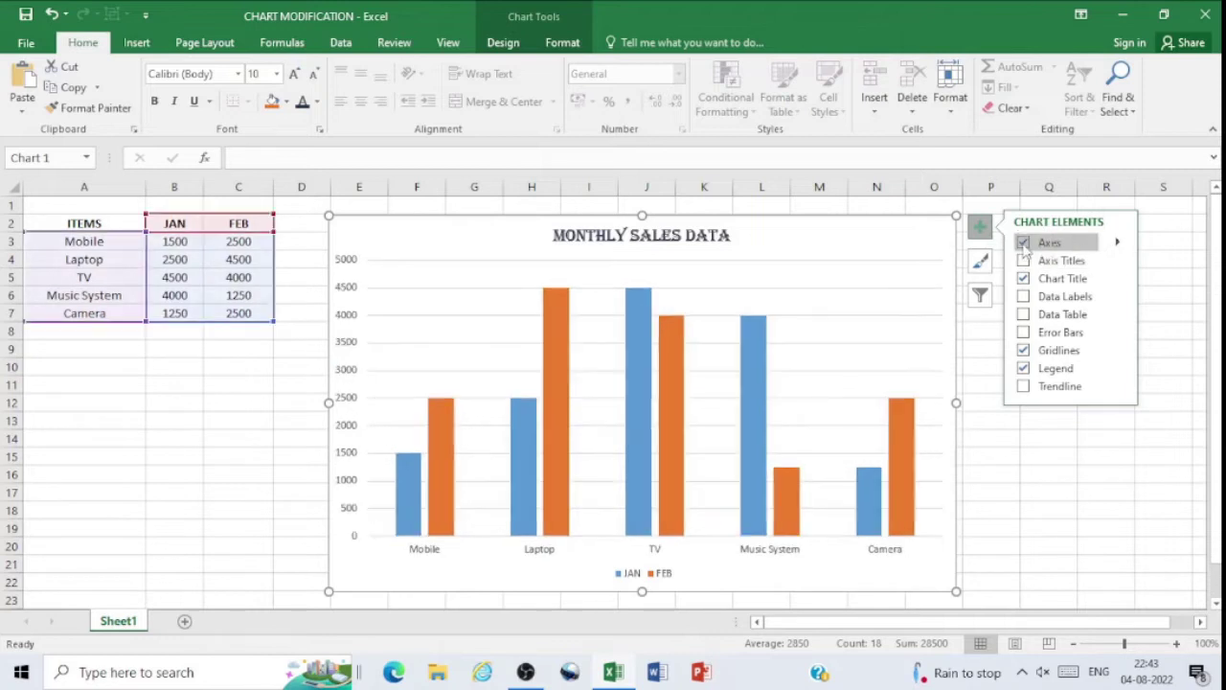
{"action": "left_click", "coordinate": [1023, 243]}
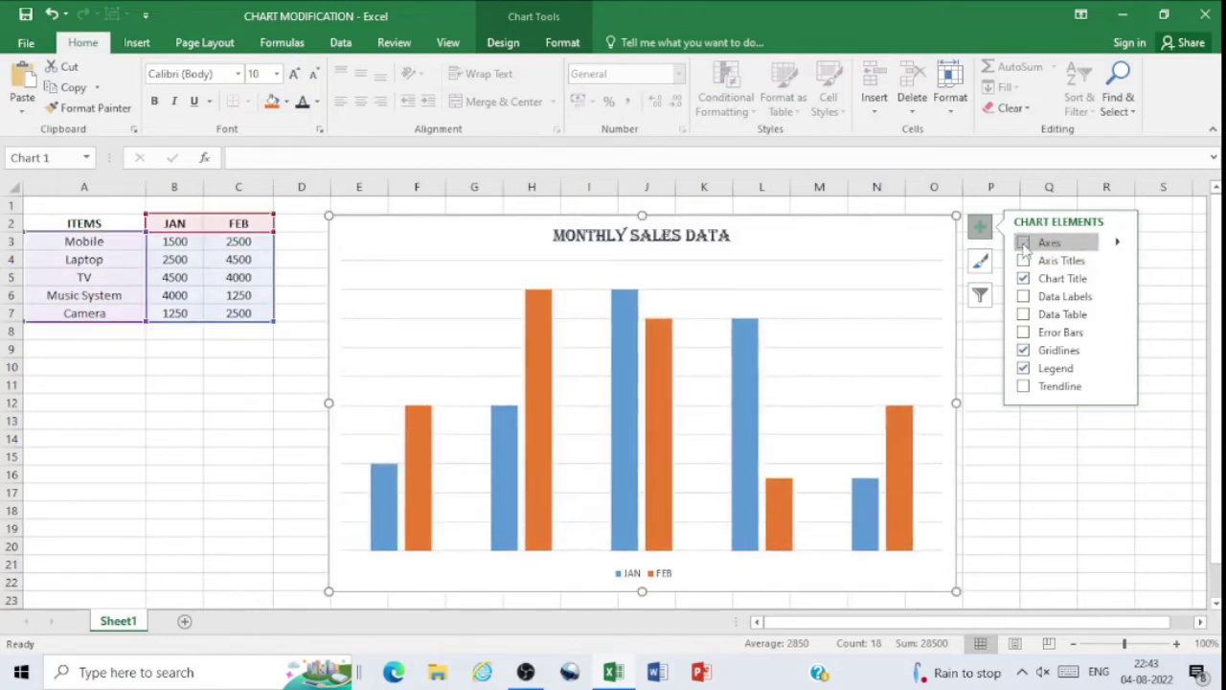
{"action": "left_click", "coordinate": [1023, 243]}
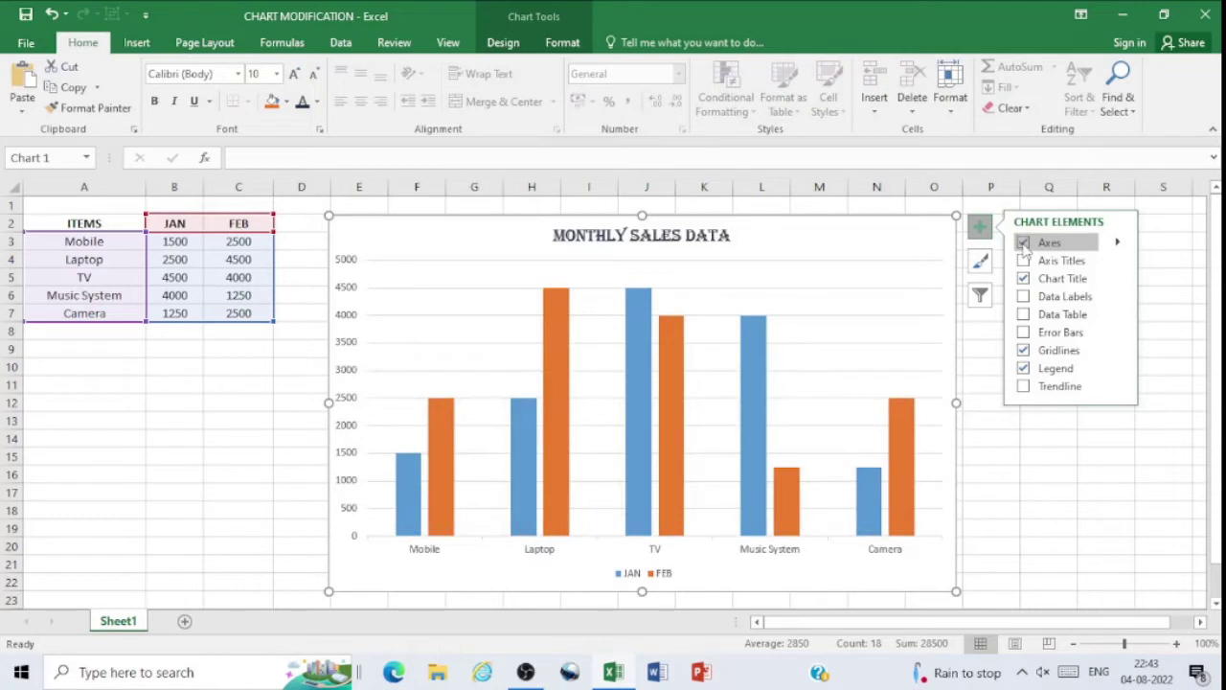
Step: Add axis titles to the chart and change the vertical axis title to "Value"
{"action": "left_click", "coordinate": [1023, 260]}
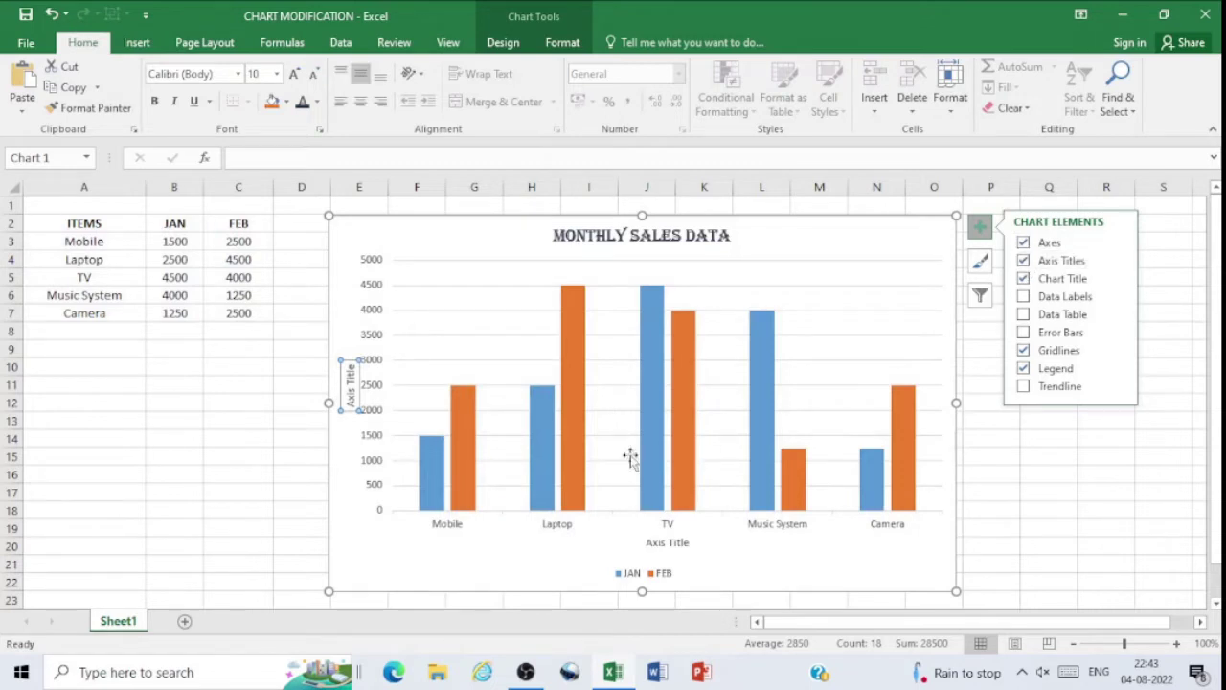
{"action": "left_click", "coordinate": [352, 403]}
{"action": "double_click", "coordinate": [353, 404]}
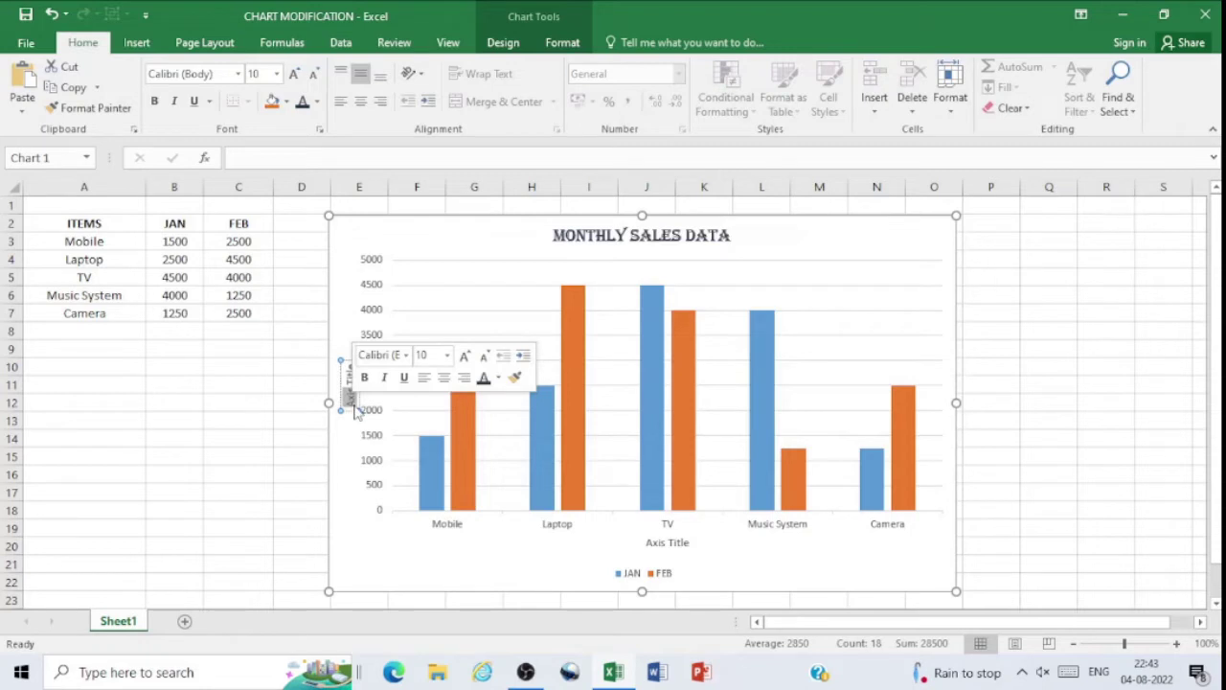
{"action": "left_click_drag", "start_coordinate": [351, 403], "coordinate": [350, 364]}
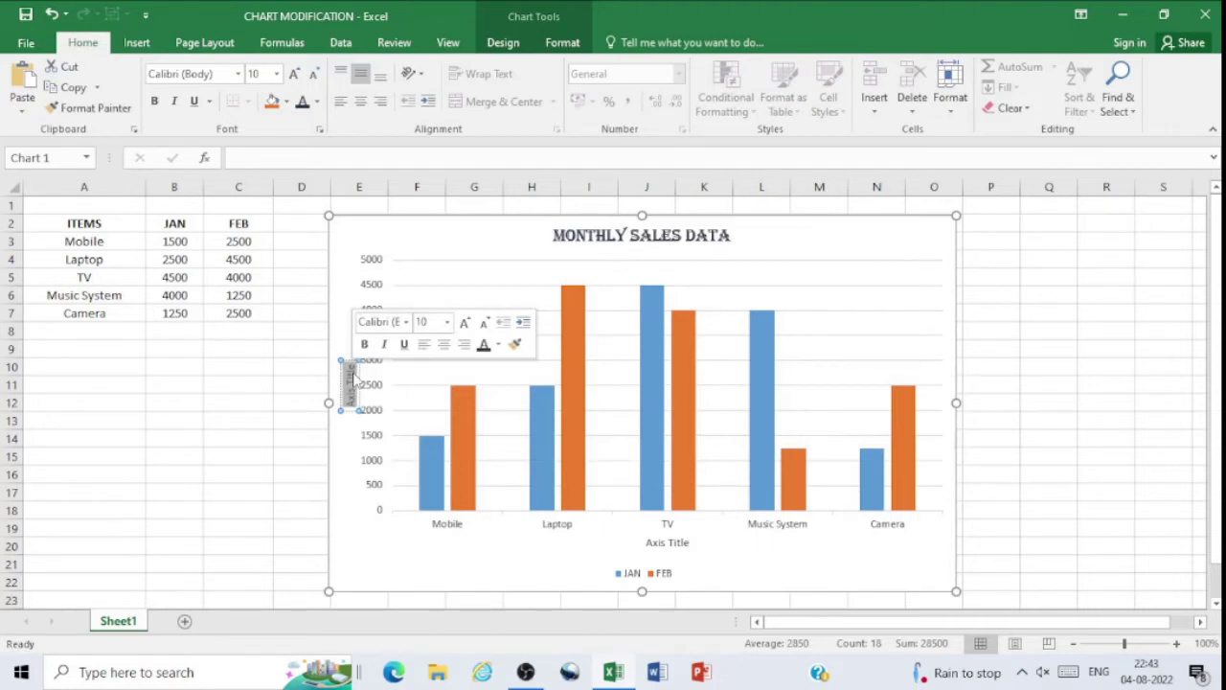
{"action": "key", "text": "BackSpace"}
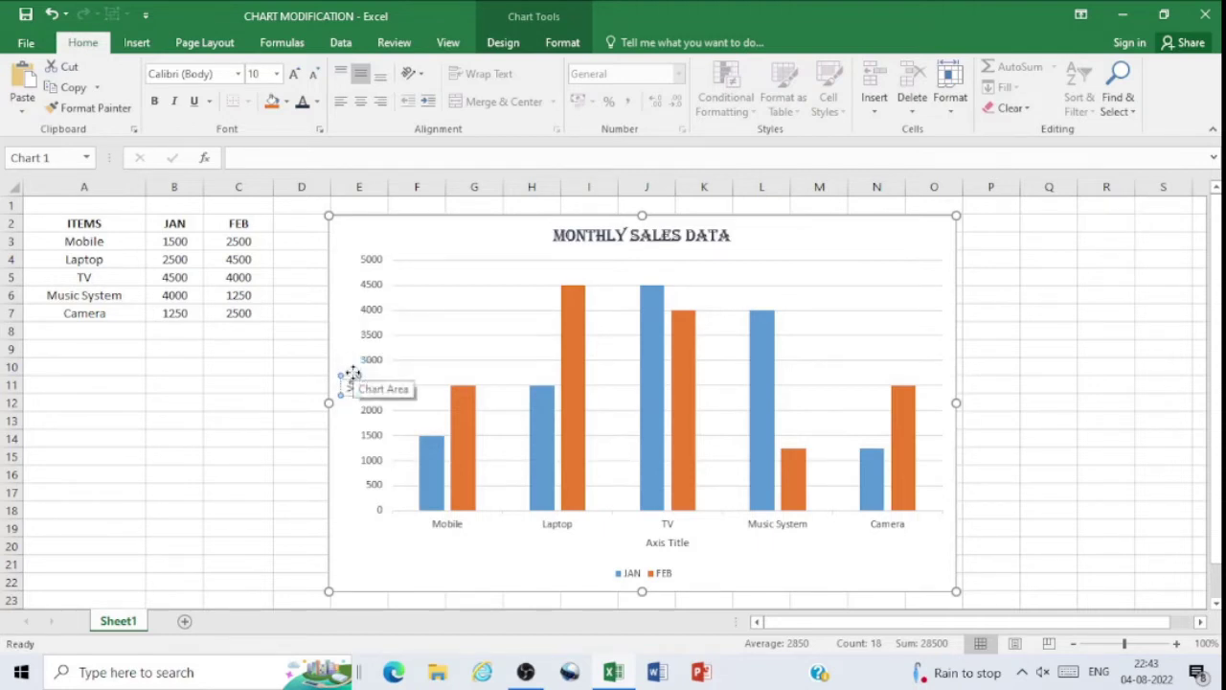
{"action": "type", "text": "Value"}
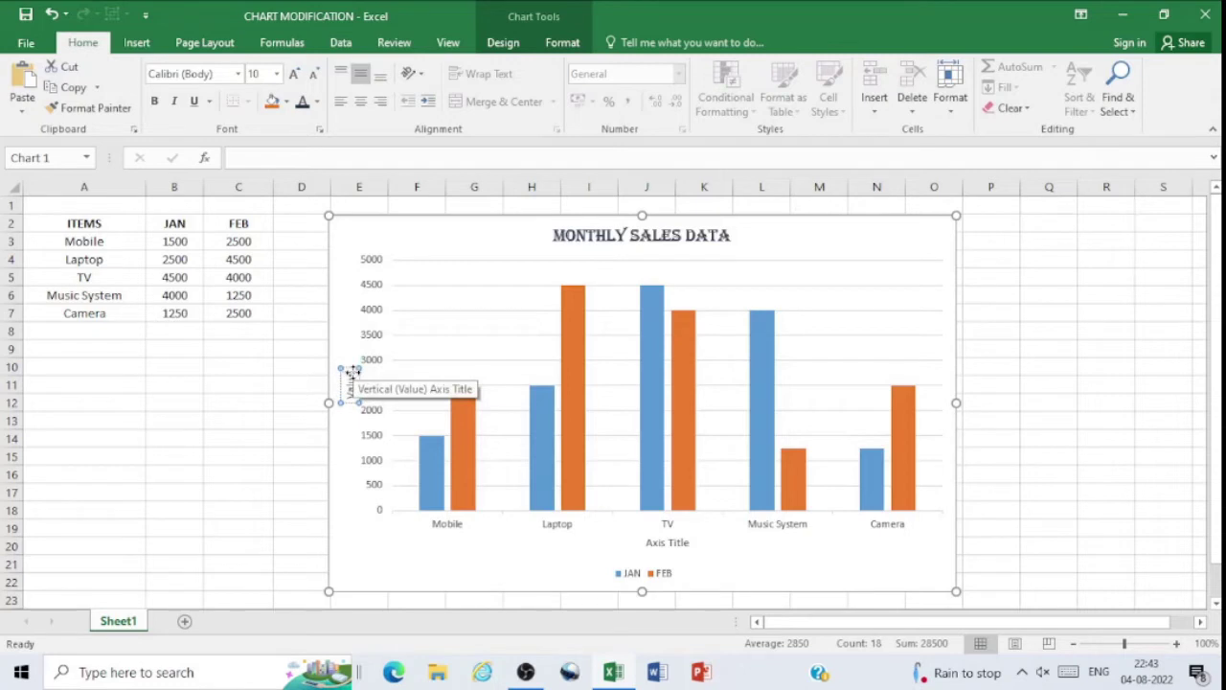
Step: Change the horizontal axis title to "Item"
{"action": "left_click", "coordinate": [677, 542]}
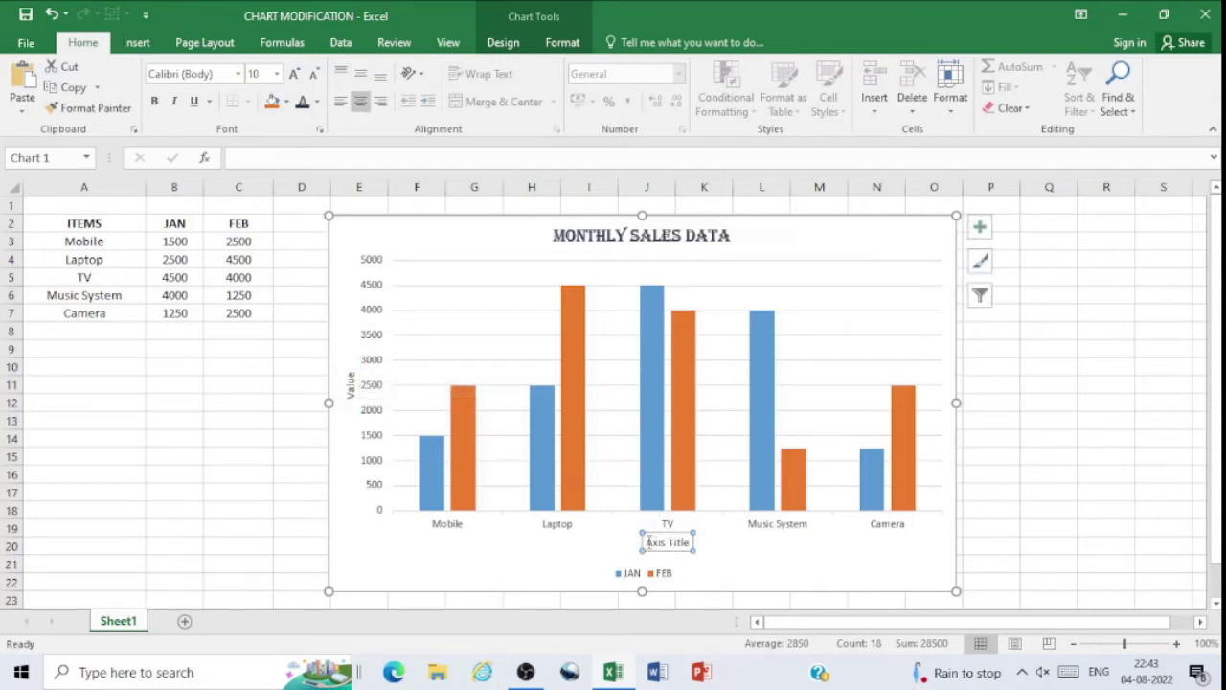
{"action": "left_click_drag", "start_coordinate": [648, 542], "coordinate": [691, 542]}
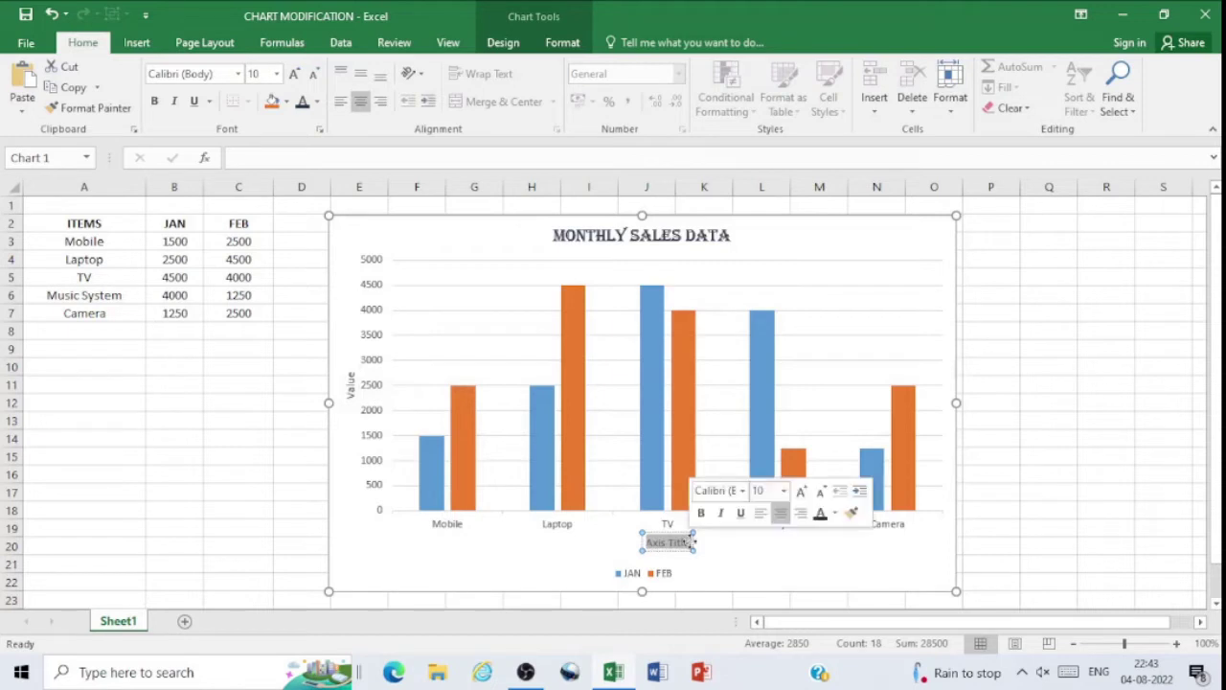
{"action": "type", "text": "Items"}
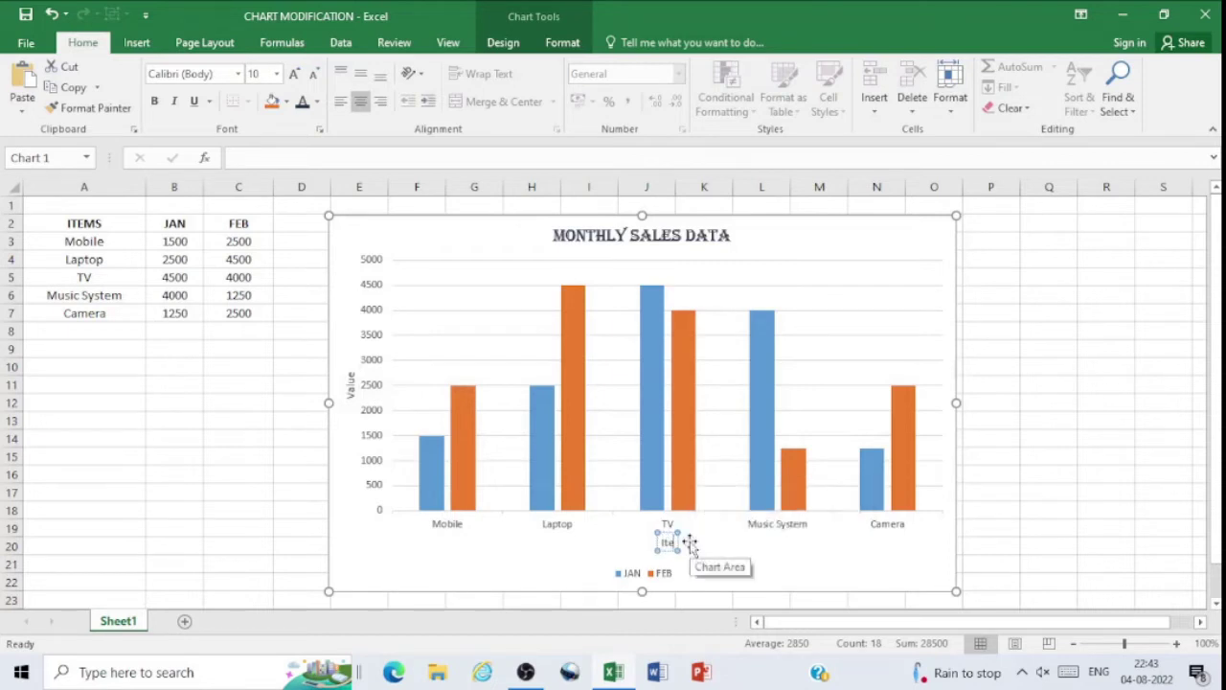
{"action": "left_click", "coordinate": [1050, 476]}
Step: Add data labels to both series of the chart
{"action": "left_click", "coordinate": [871, 279]}
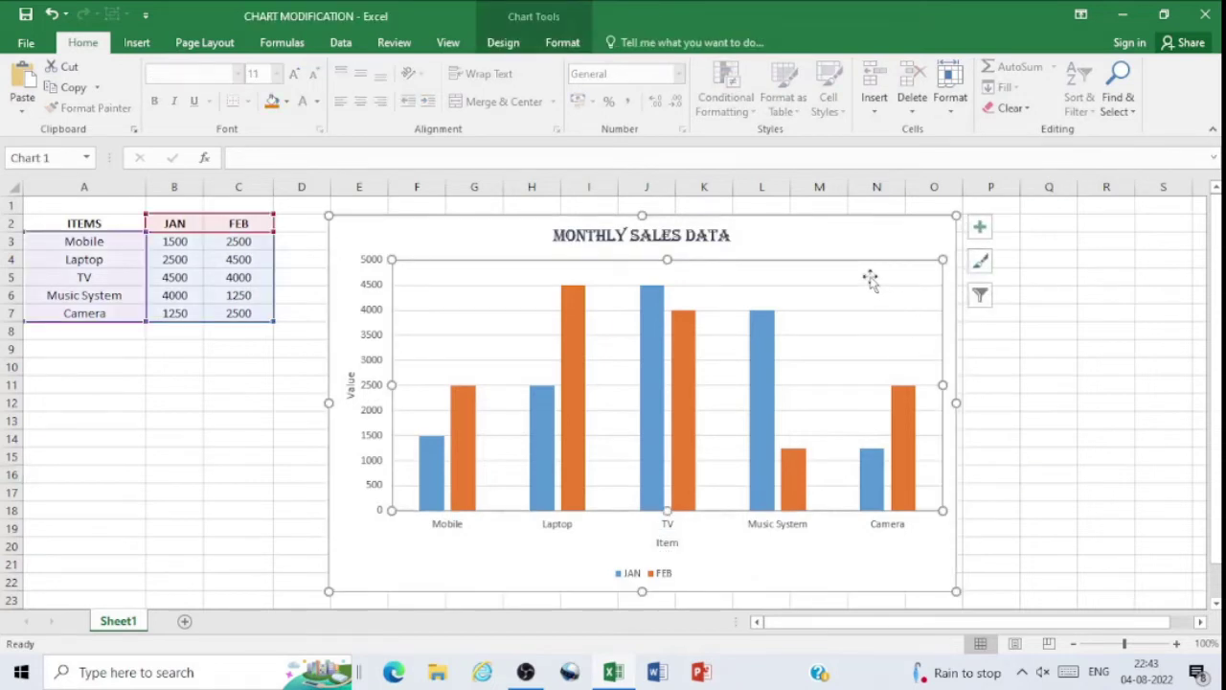
{"action": "left_click", "coordinate": [980, 230]}
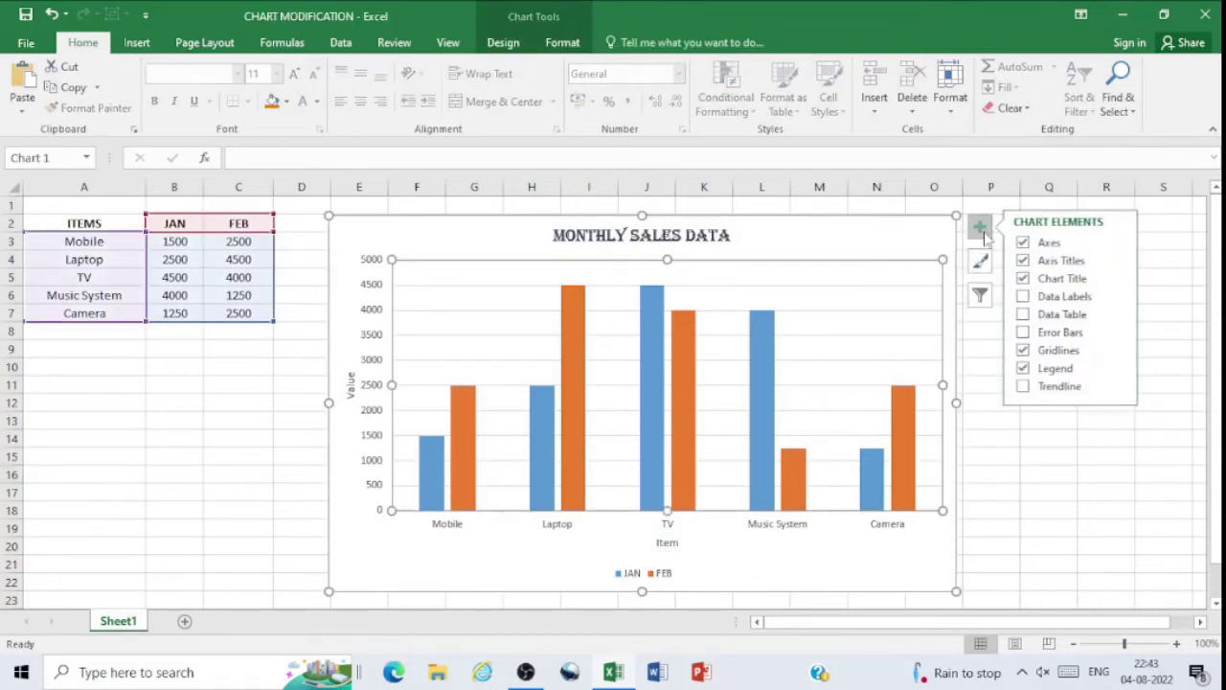
{"action": "left_click", "coordinate": [1024, 297]}
Step: Increase the JAN data labels' font size to 10 and change their font color to a darker orange theme color
{"action": "left_click", "coordinate": [767, 298]}
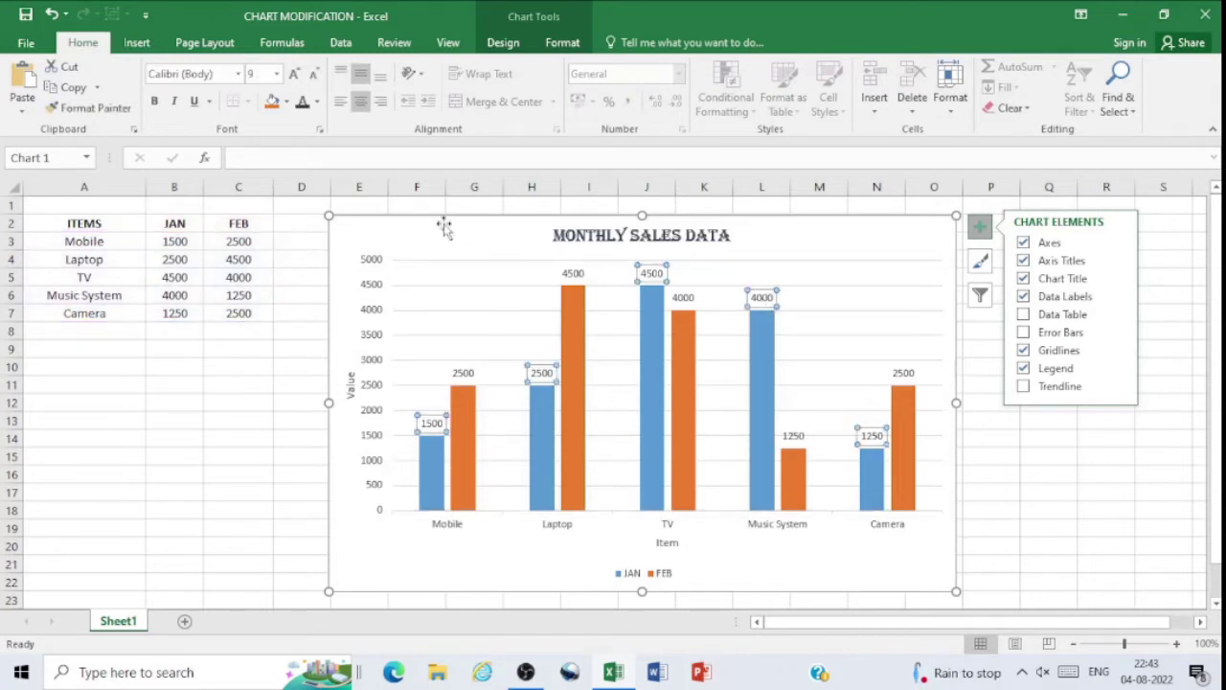
{"action": "left_click", "coordinate": [294, 75]}
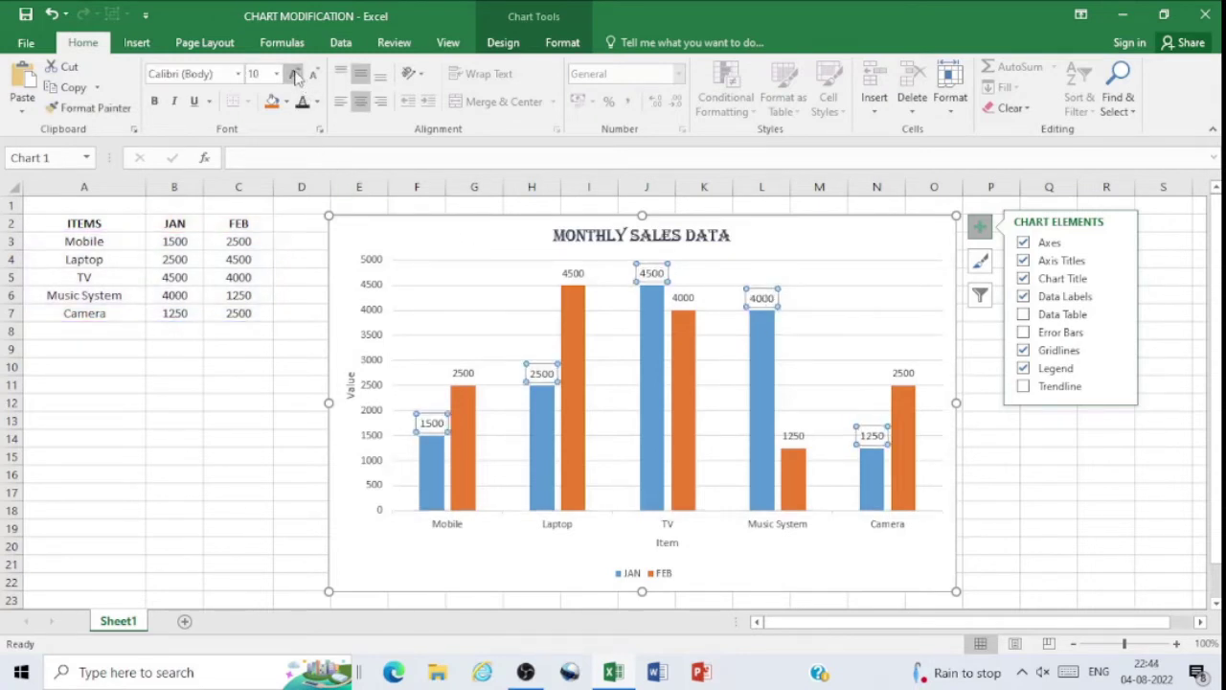
{"action": "left_click", "coordinate": [318, 103]}
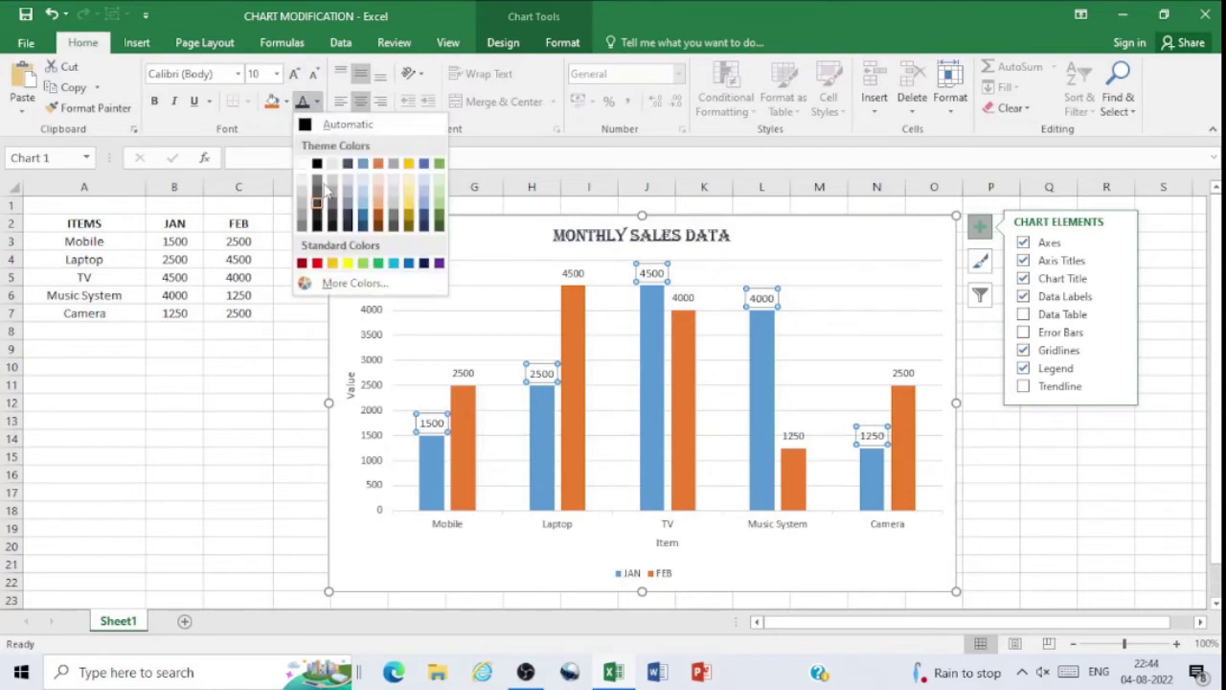
{"action": "left_click", "coordinate": [378, 220]}
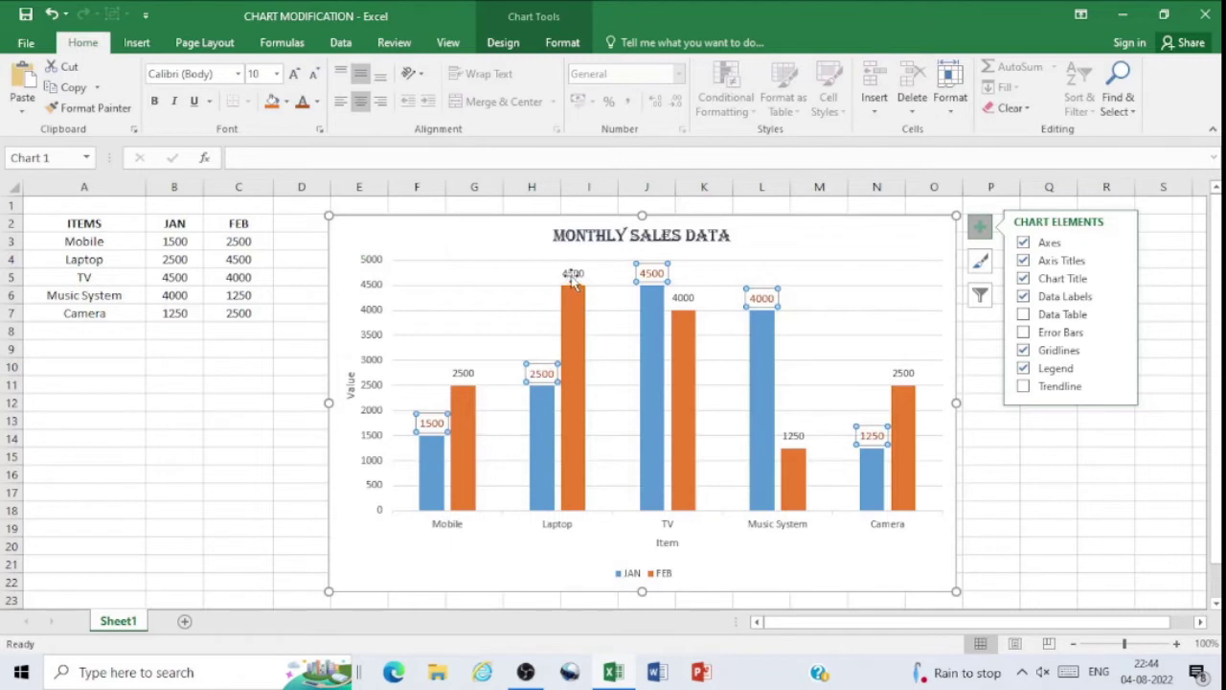
Step: Change the FEB data labels' font color to standard red
{"action": "left_click", "coordinate": [572, 273]}
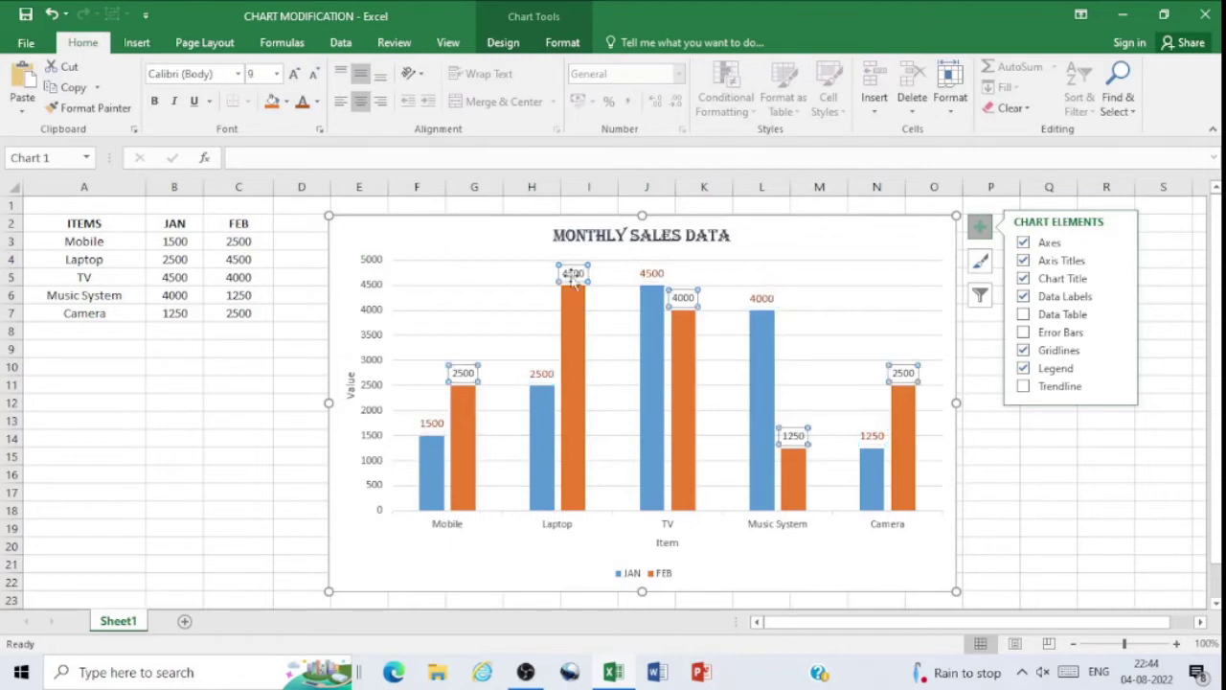
{"action": "left_click", "coordinate": [317, 101]}
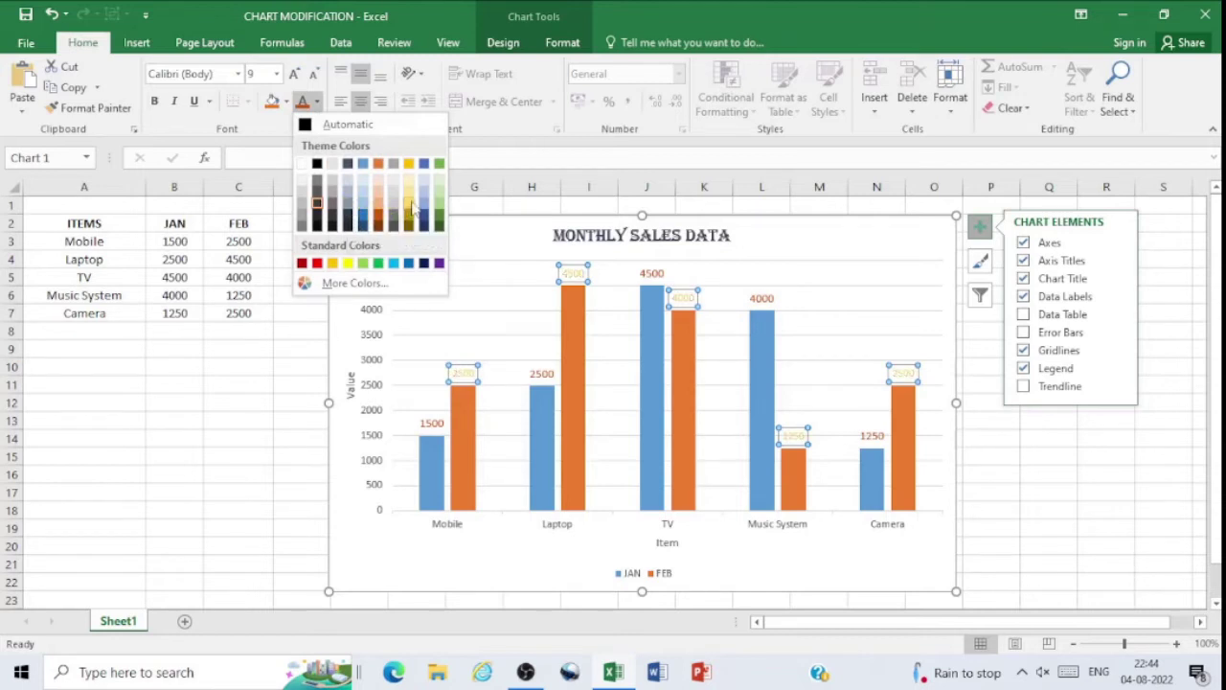
{"action": "left_click", "coordinate": [317, 261]}
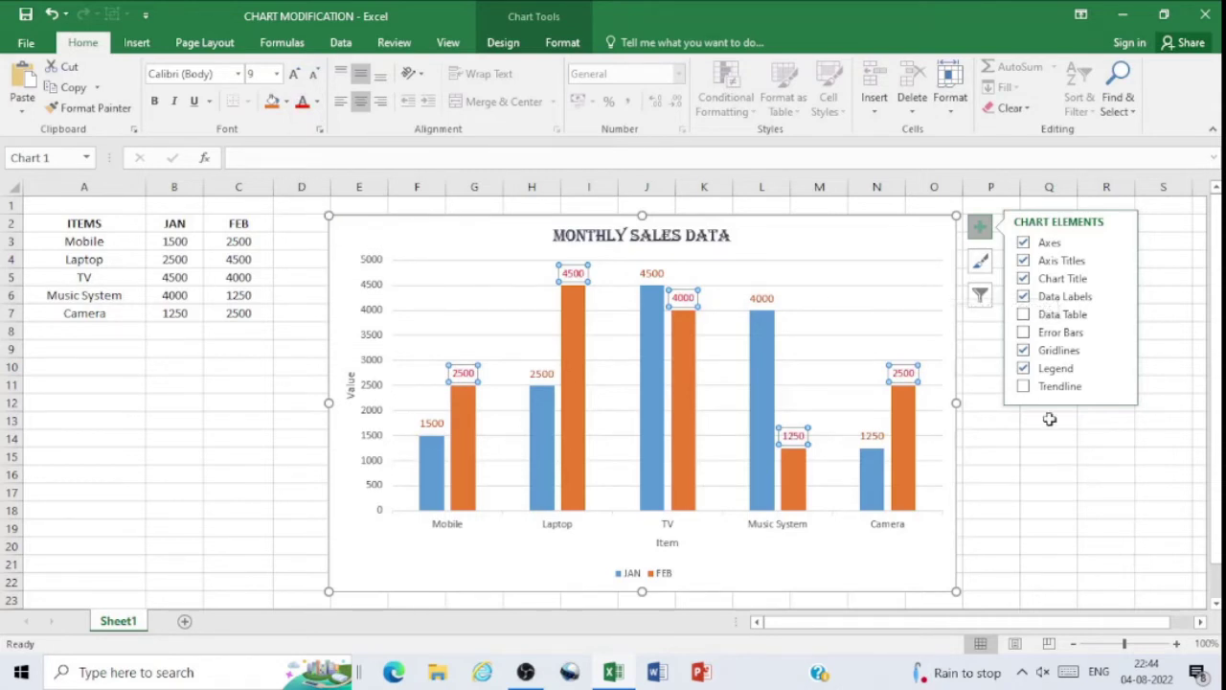
Step: Toggle the chart's data table, error bars and gridlines one at a time, restoring each element to its original setting
{"action": "left_click", "coordinate": [1024, 315]}
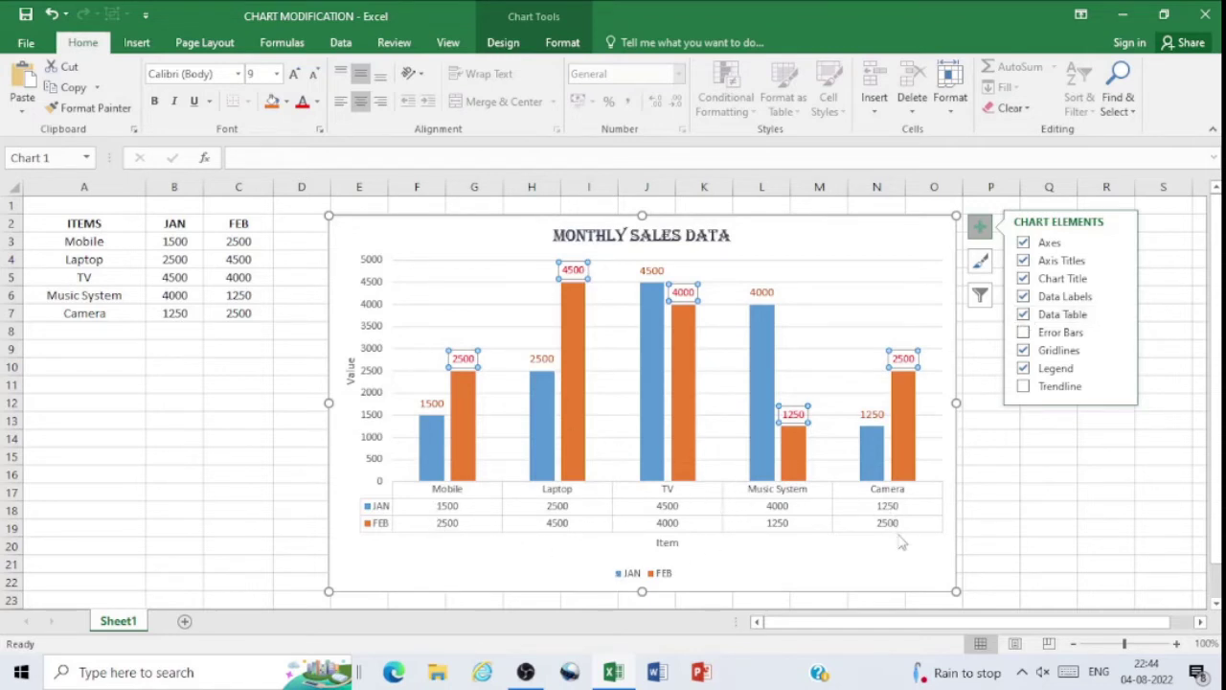
{"action": "left_click", "coordinate": [1023, 316]}
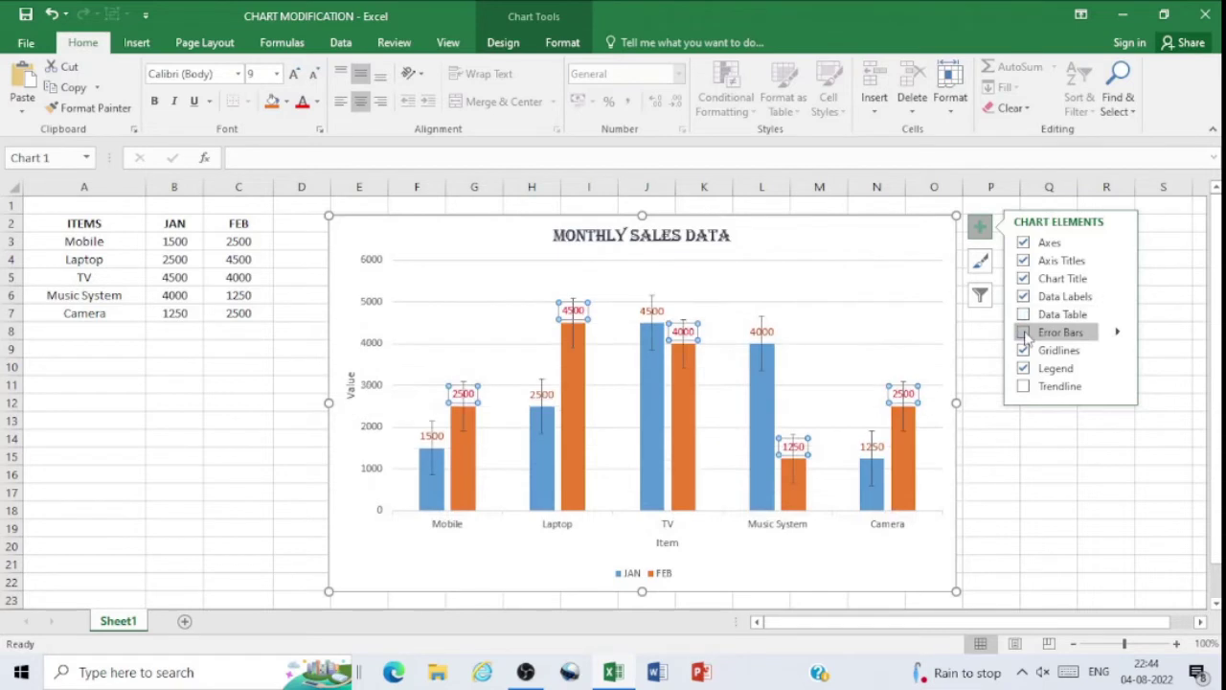
{"action": "left_click", "coordinate": [1023, 333]}
{"action": "left_click", "coordinate": [1023, 332]}
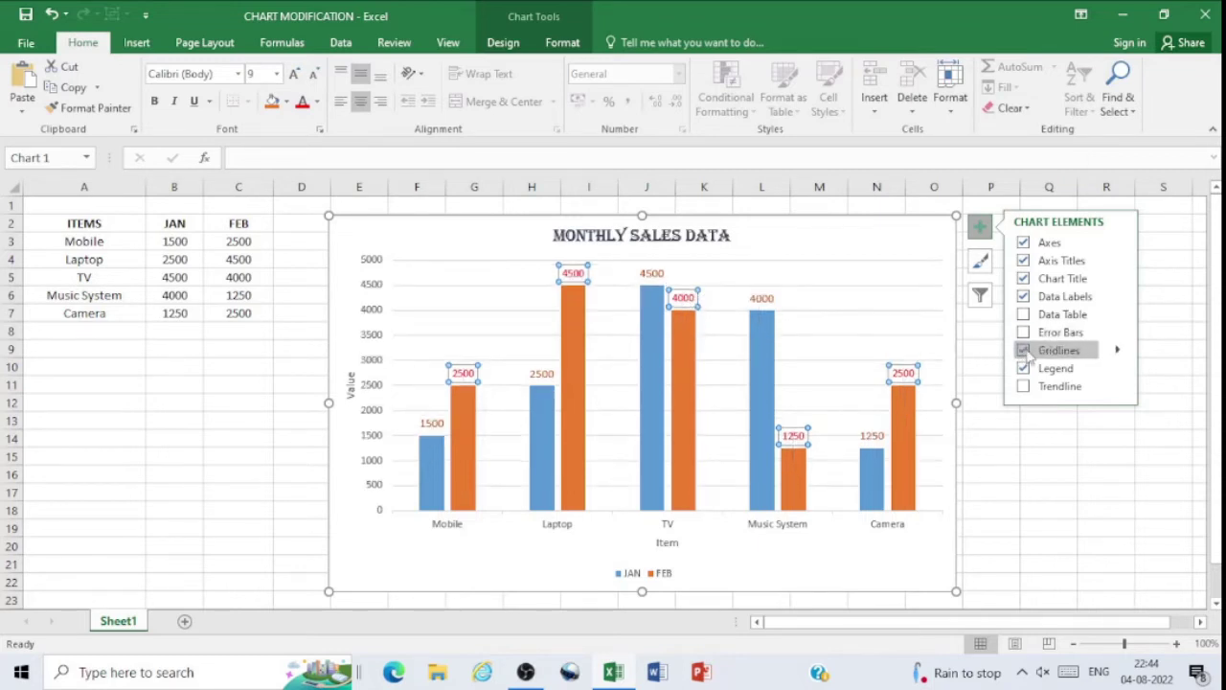
{"action": "left_click", "coordinate": [1023, 350]}
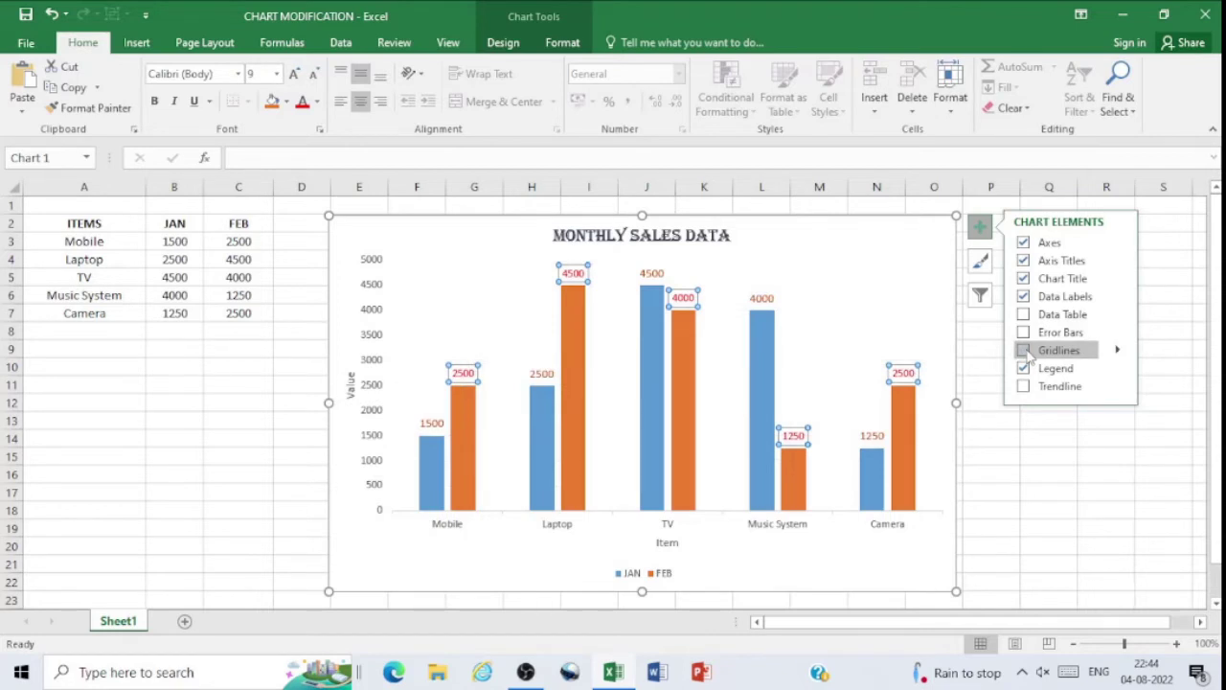
{"action": "left_click", "coordinate": [1024, 351]}
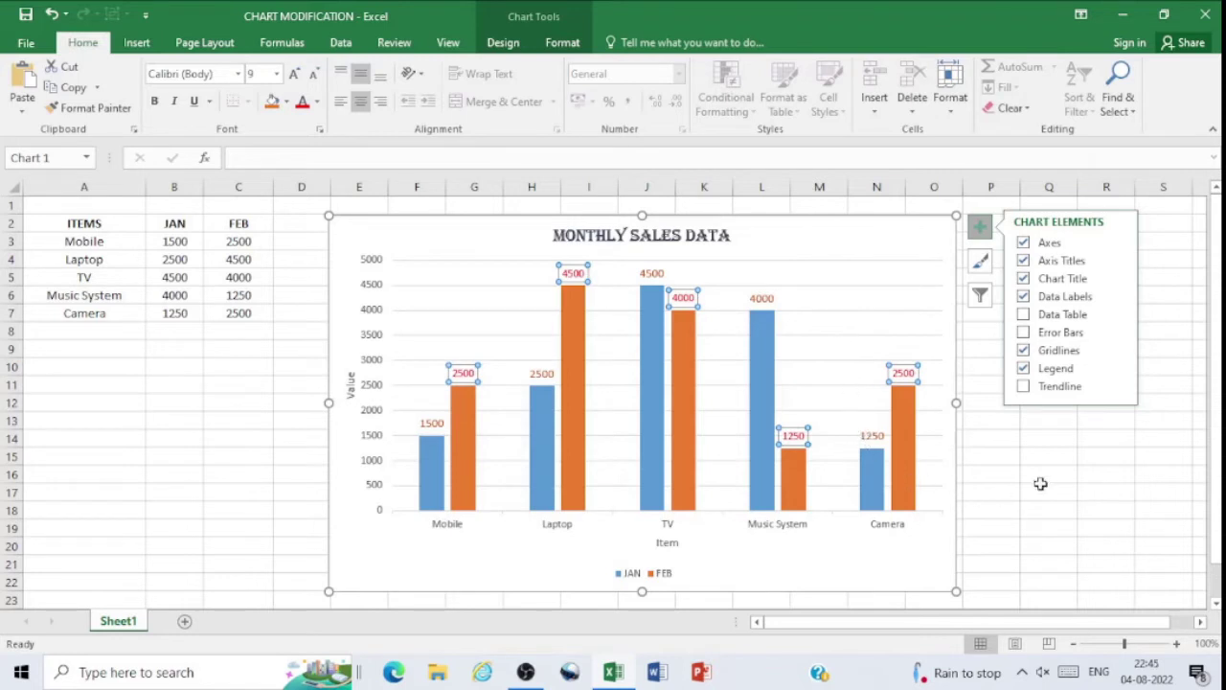
Step: Add a trendline based on the JAN series and open its formatting options
{"action": "left_click", "coordinate": [1024, 386]}
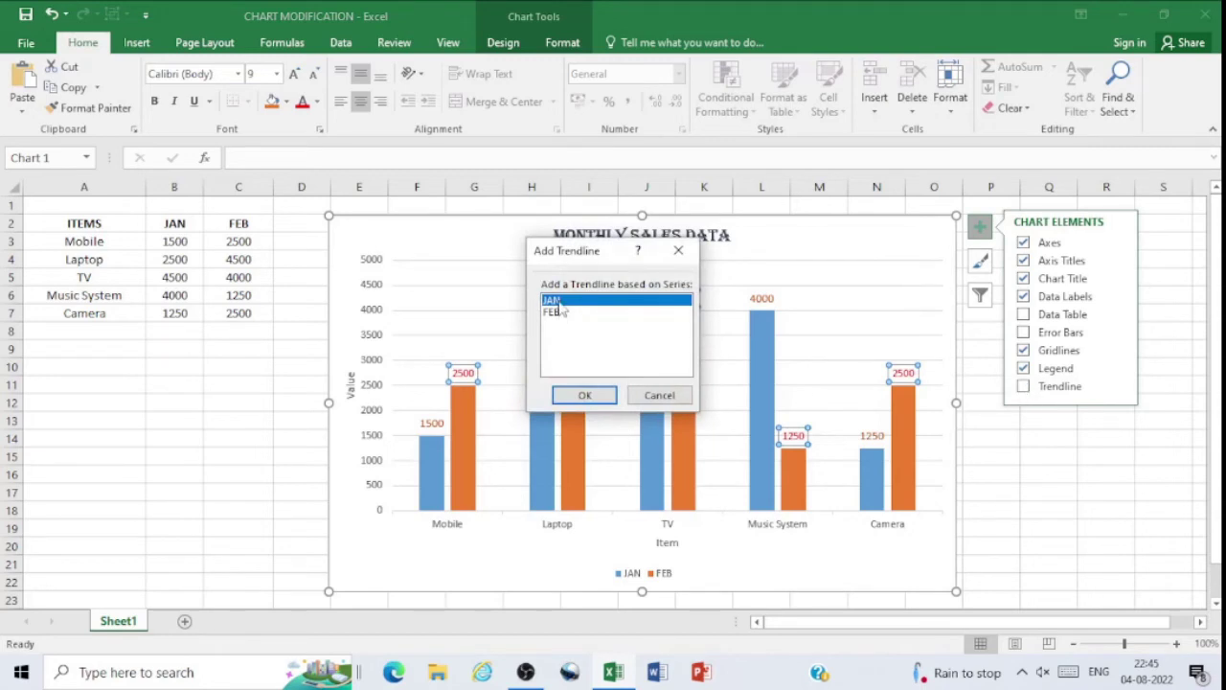
{"action": "left_click", "coordinate": [582, 395]}
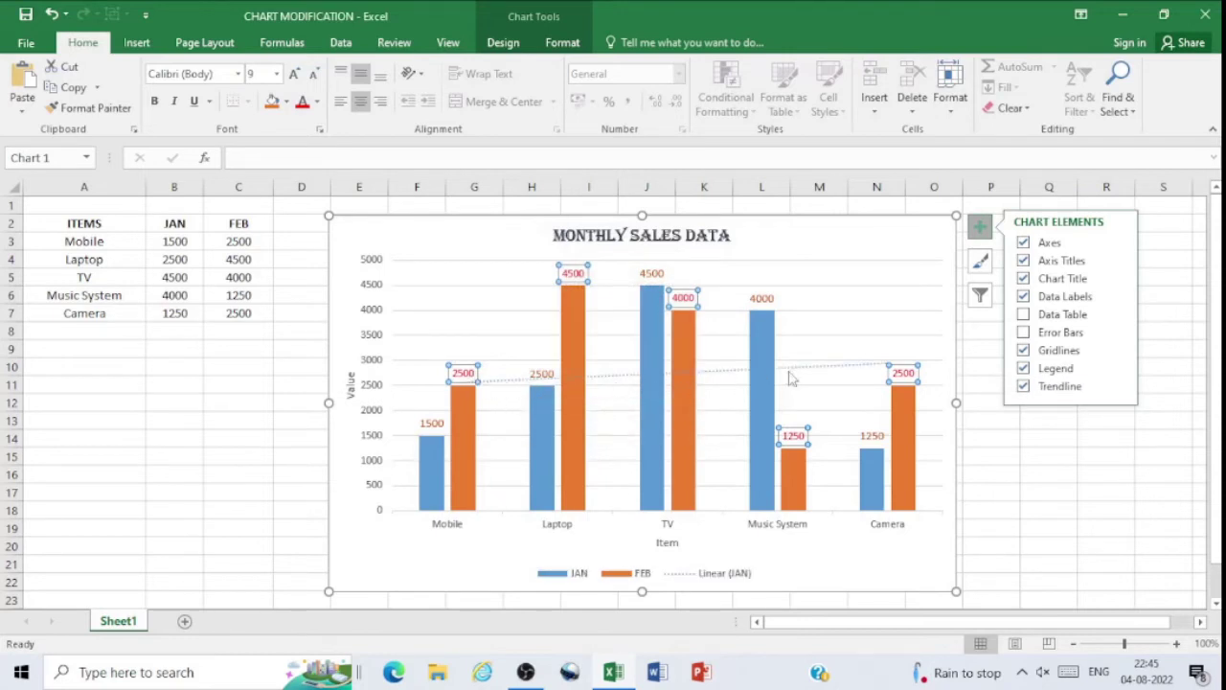
{"action": "double_click", "coordinate": [834, 374]}
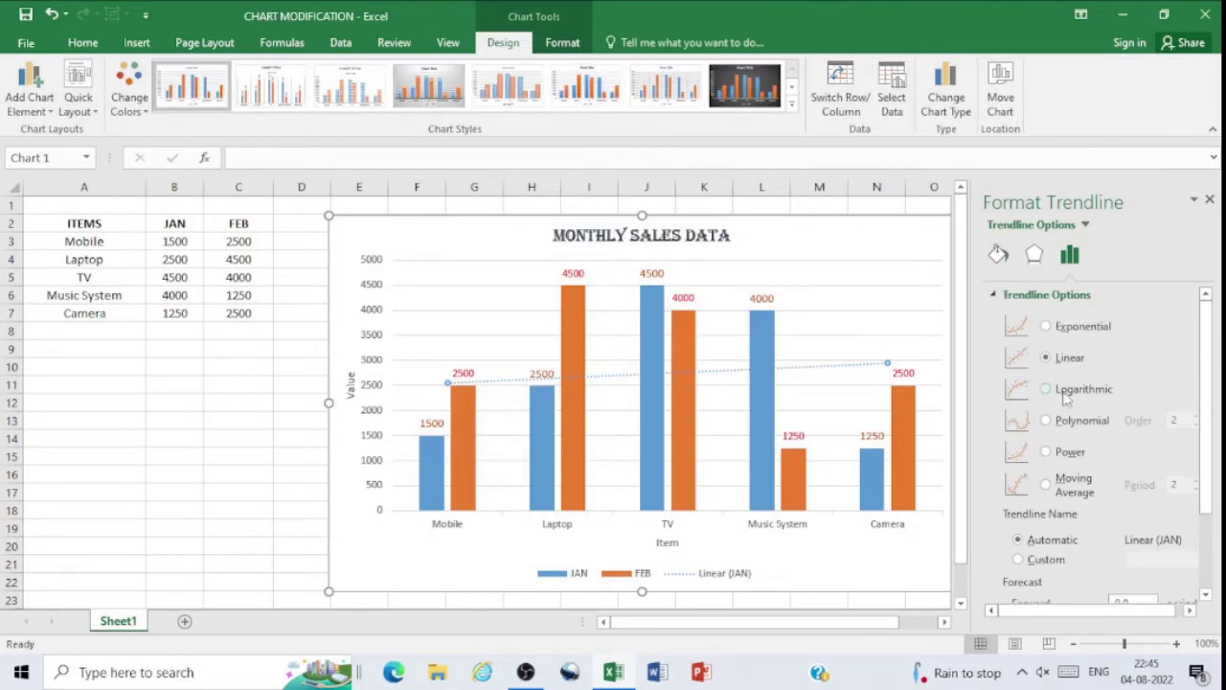
Step: Try the Exponential, Logarithmic, Polynomial and Power trendline types, settle on Moving Average with period 2, and close the trendline options
{"action": "left_click", "coordinate": [1092, 331]}
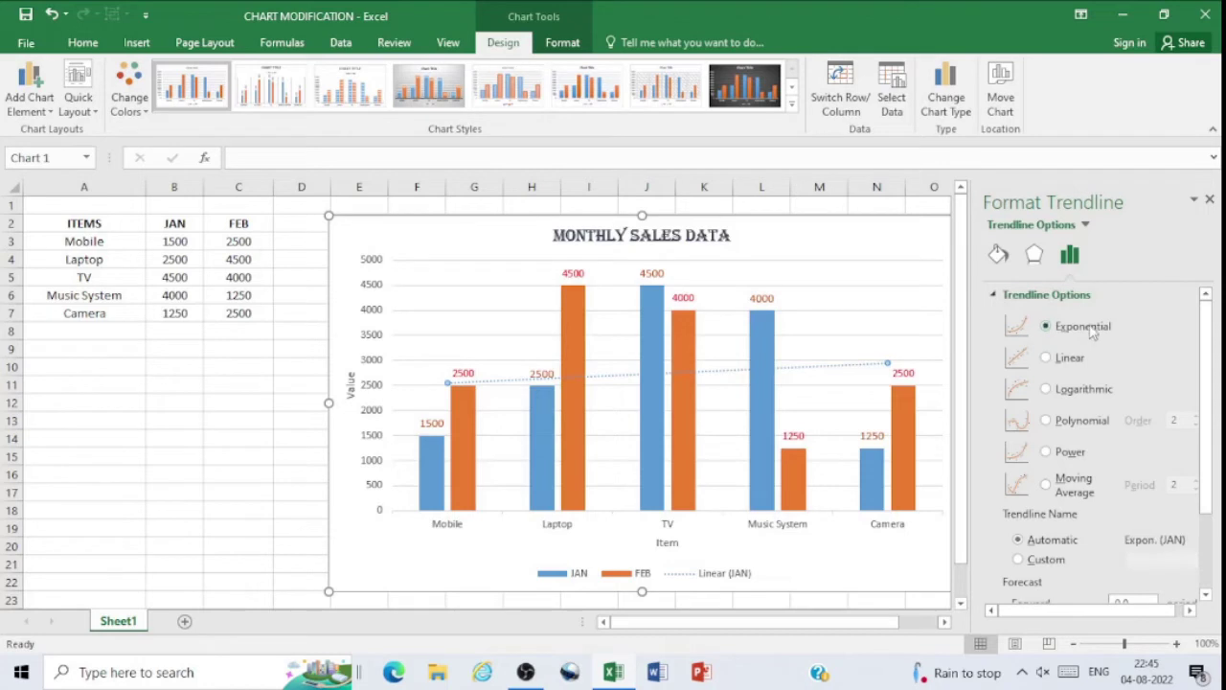
{"action": "left_click", "coordinate": [1086, 389]}
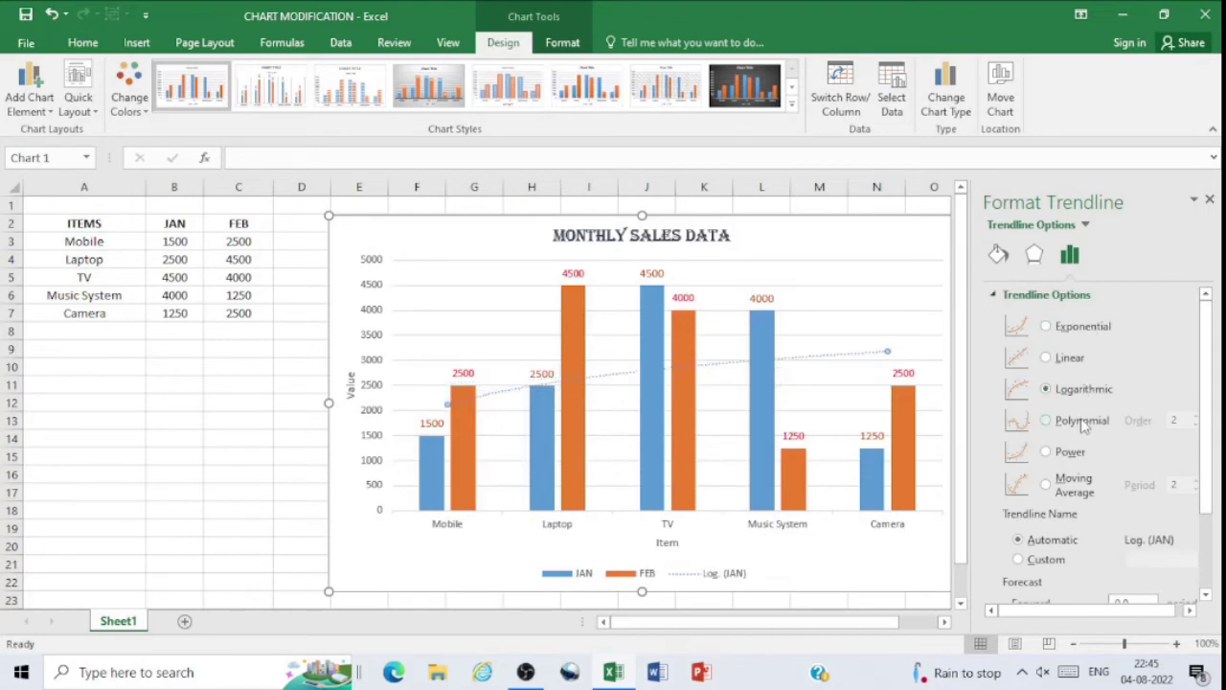
{"action": "left_click", "coordinate": [1083, 424]}
{"action": "left_click", "coordinate": [1067, 455]}
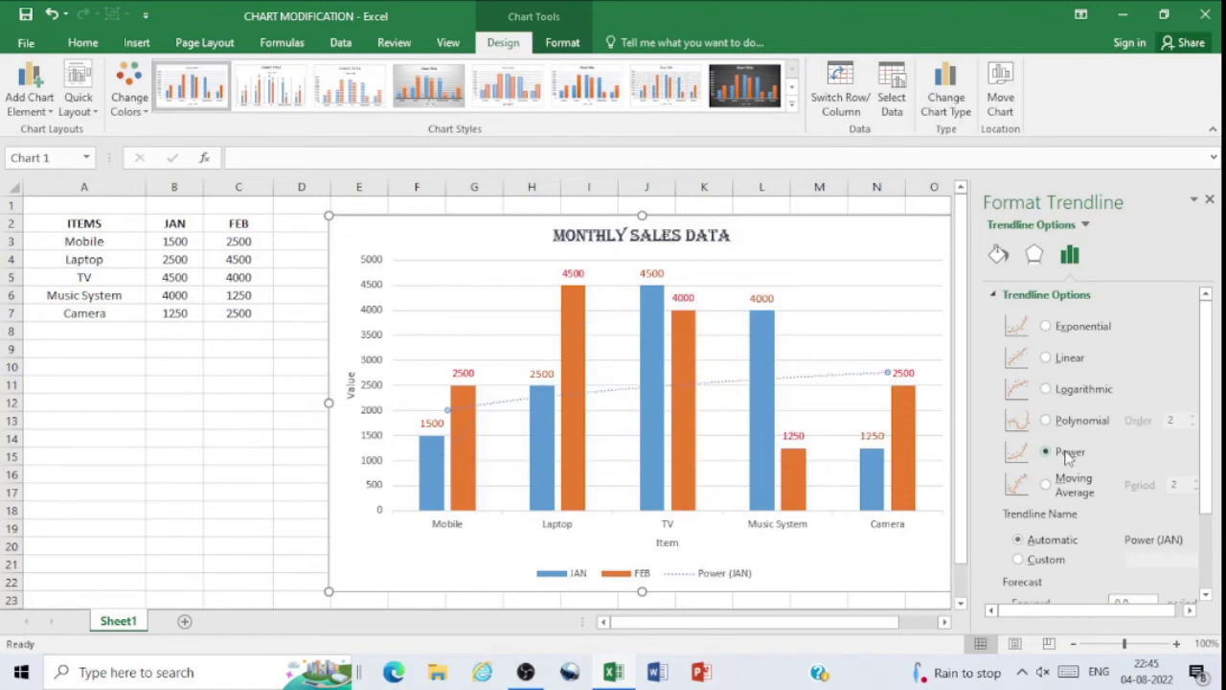
{"action": "left_click", "coordinate": [1079, 486]}
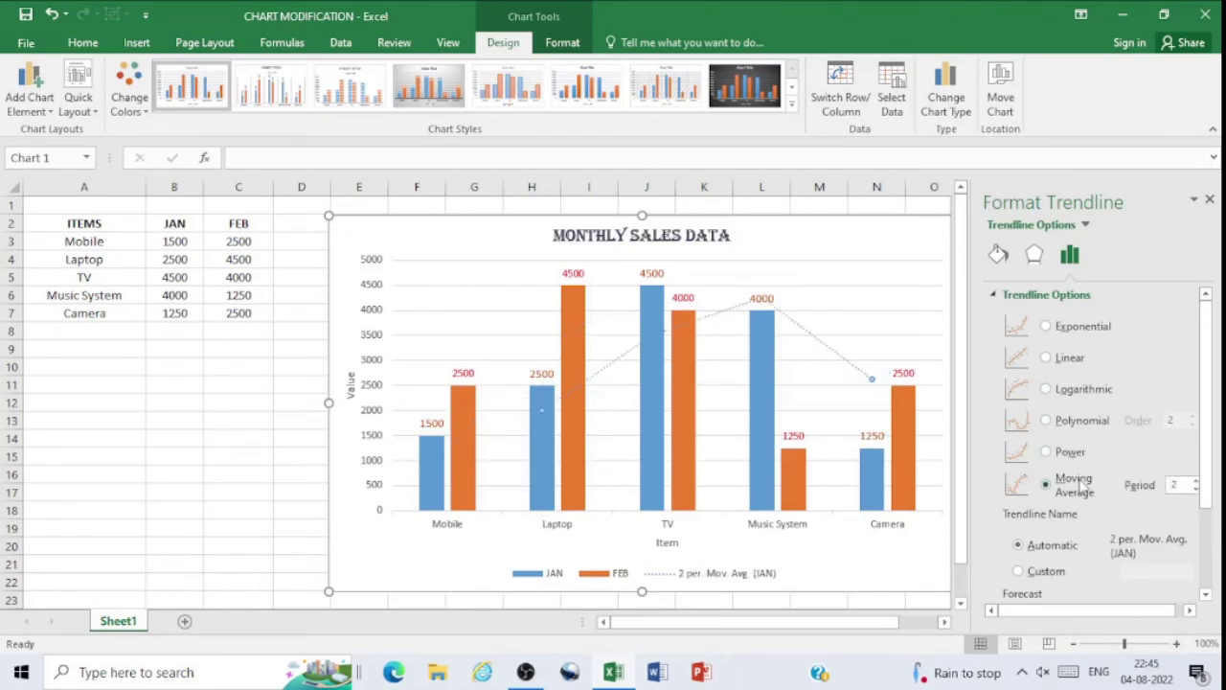
{"action": "left_click", "coordinate": [1209, 199]}
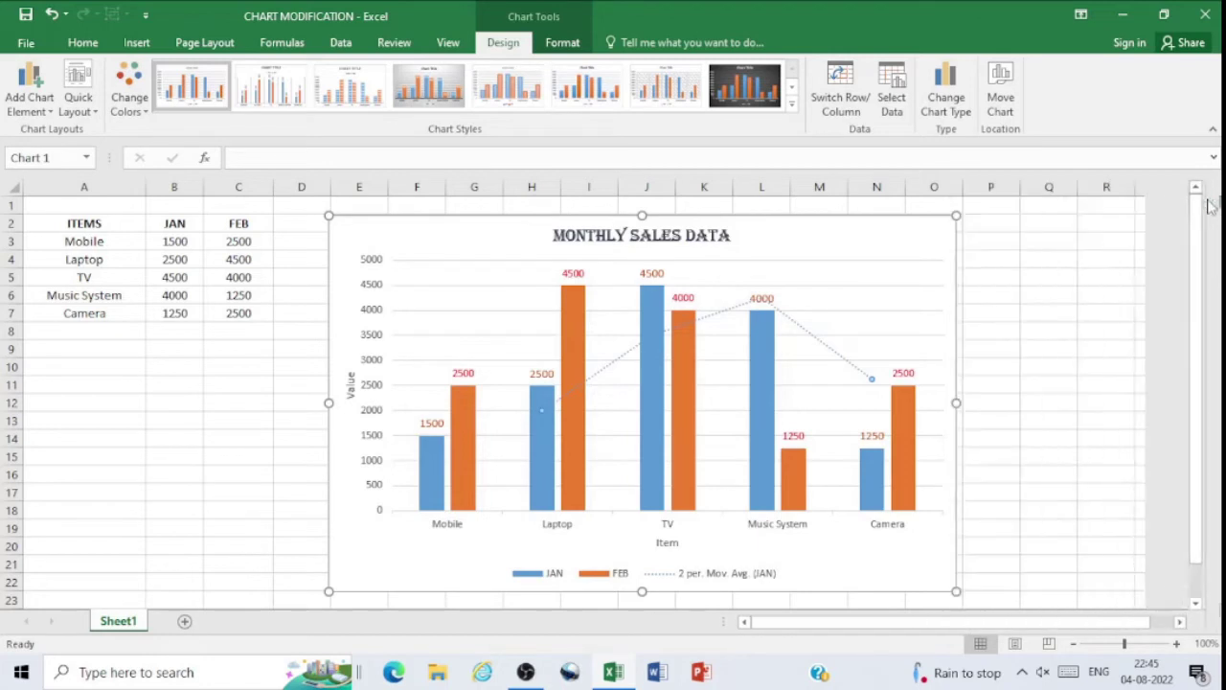
Step: Browse the chart styles, try a white-background style, and apply the style with the gray gradient background and wide columns
{"action": "left_click", "coordinate": [979, 226]}
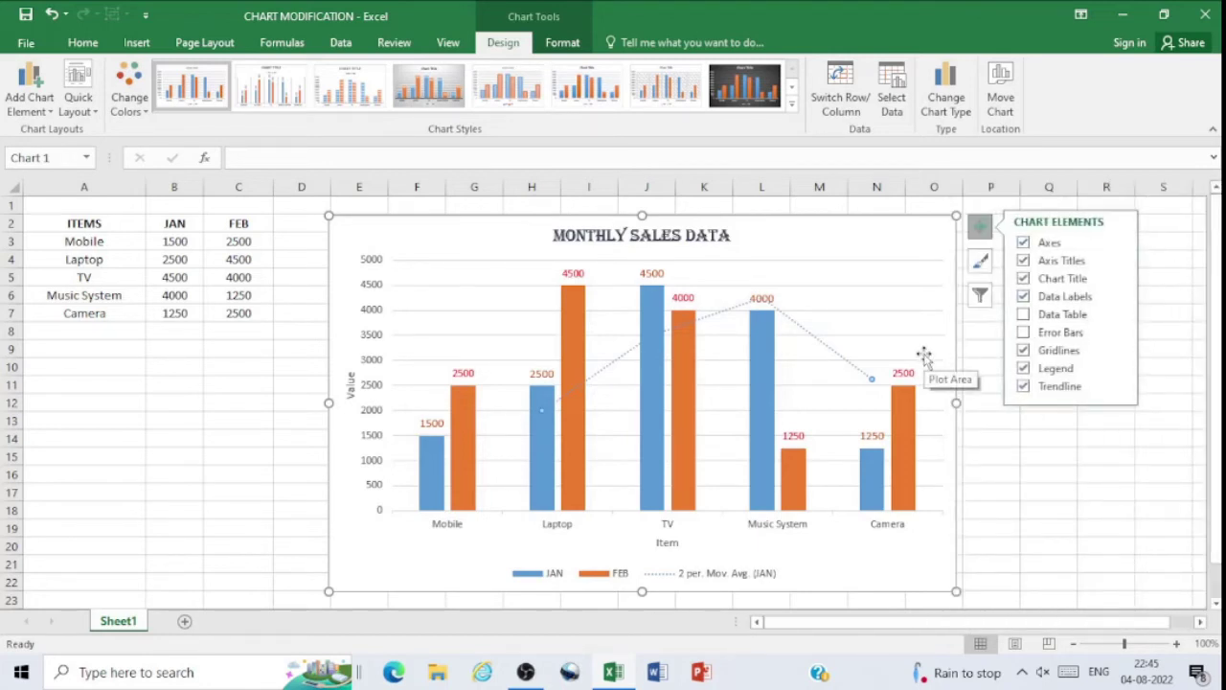
{"action": "left_click", "coordinate": [981, 264]}
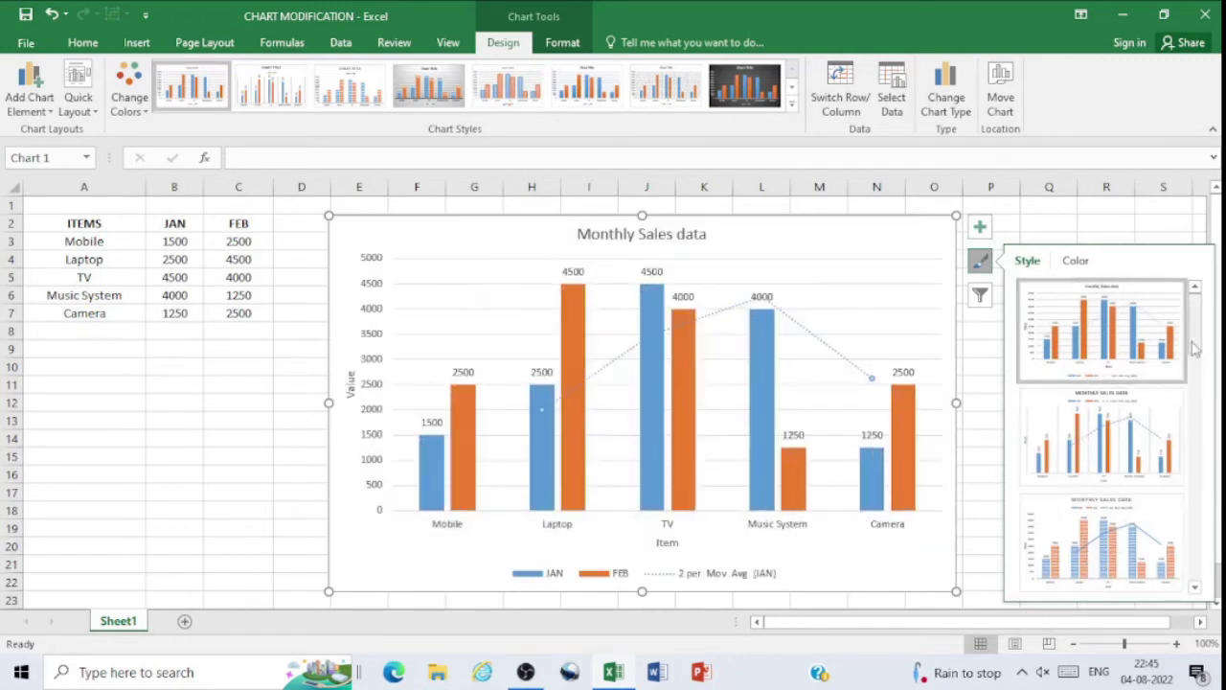
{"action": "left_click_drag", "start_coordinate": [1198, 347], "coordinate": [1203, 426]}
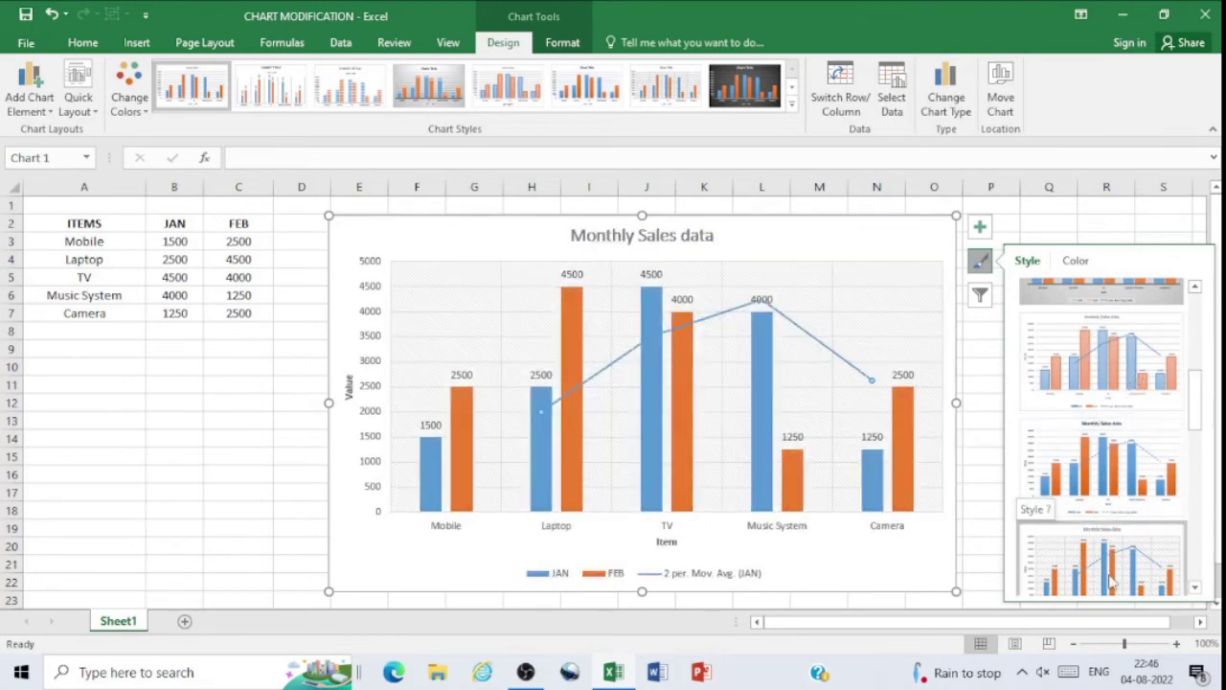
{"action": "mouse_move", "coordinate": [1196, 424]}
{"action": "left_mouse_down"}
{"action": "mouse_move", "coordinate": [1200, 344]}
{"action": "mouse_move", "coordinate": [1198, 404]}
{"action": "left_mouse_up"}
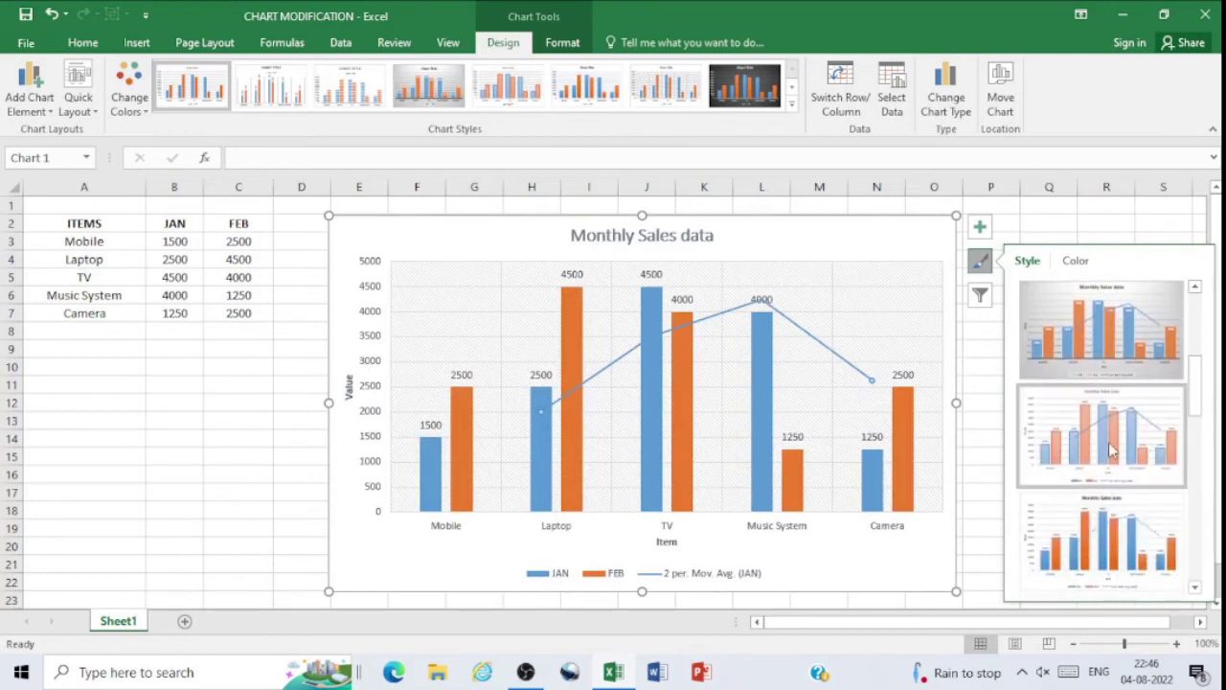
{"action": "left_click", "coordinate": [1111, 532]}
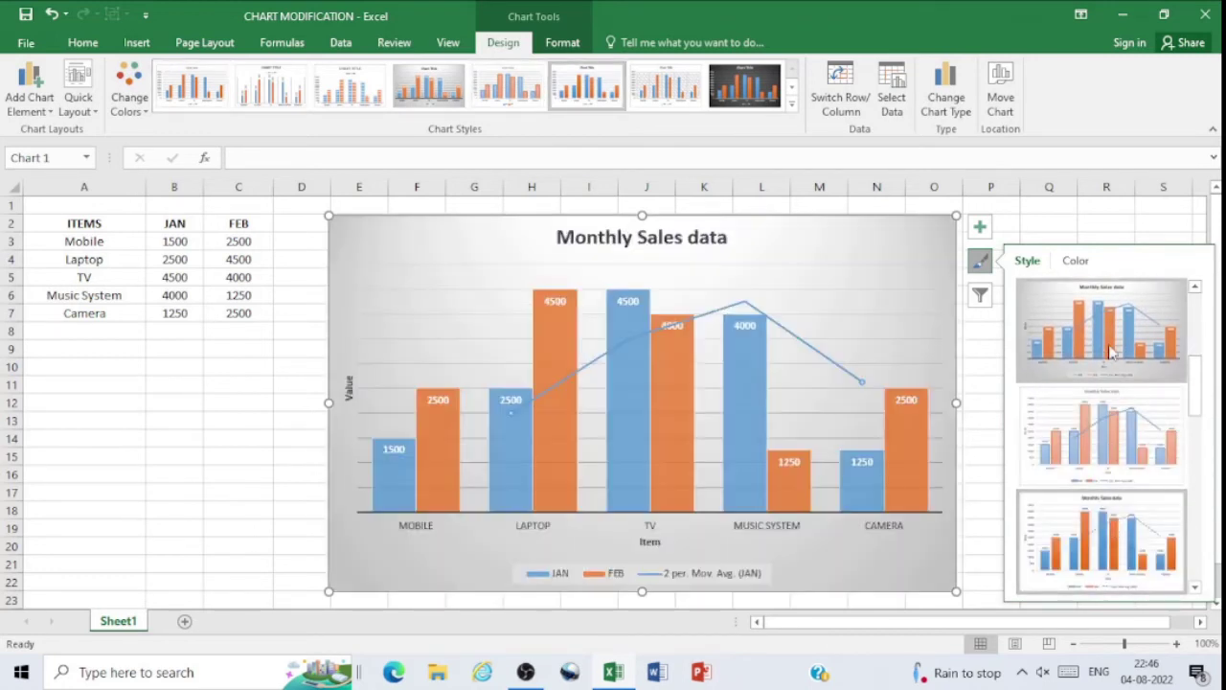
{"action": "left_click", "coordinate": [1109, 351]}
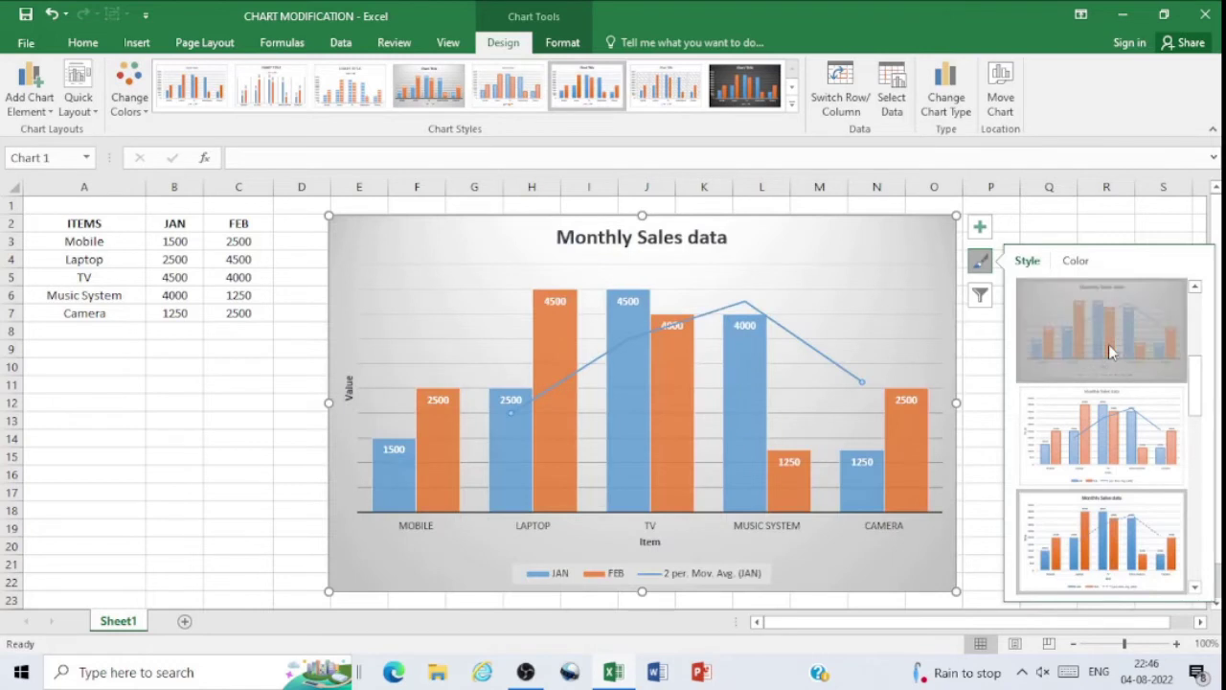
Step: Set the chart's color scheme to the first Colorful palette, starting with blue and orange, and close the color choices
{"action": "left_click", "coordinate": [1077, 262]}
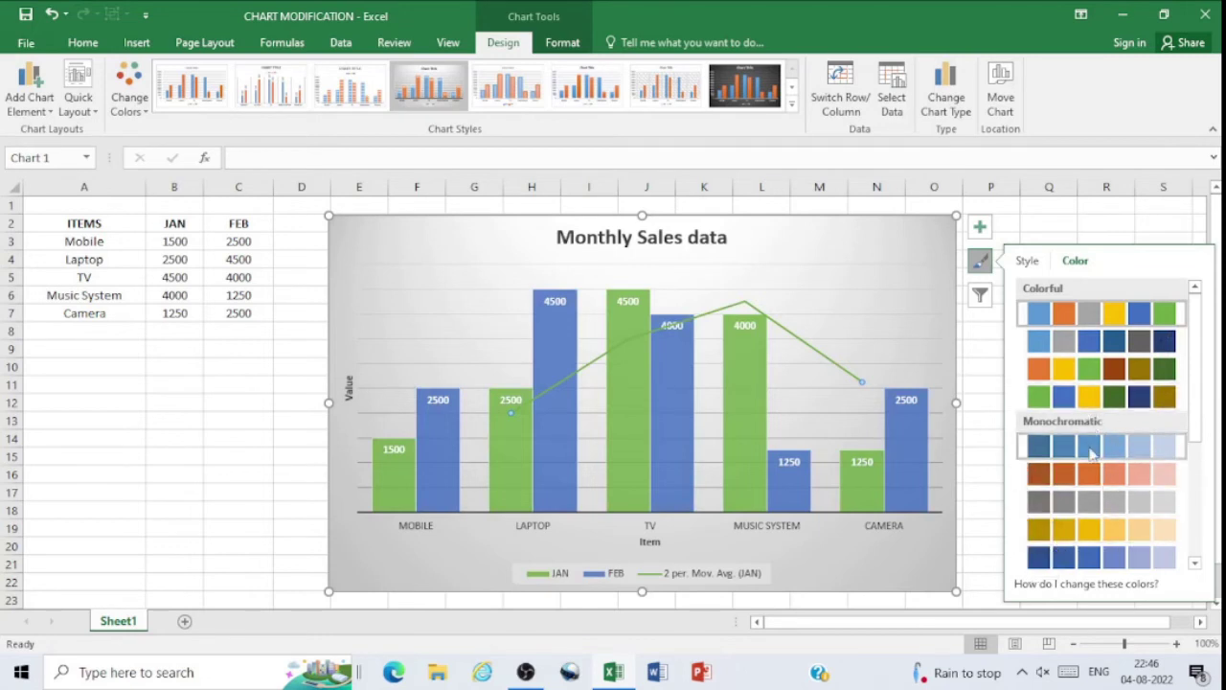
{"action": "left_click", "coordinate": [1066, 321]}
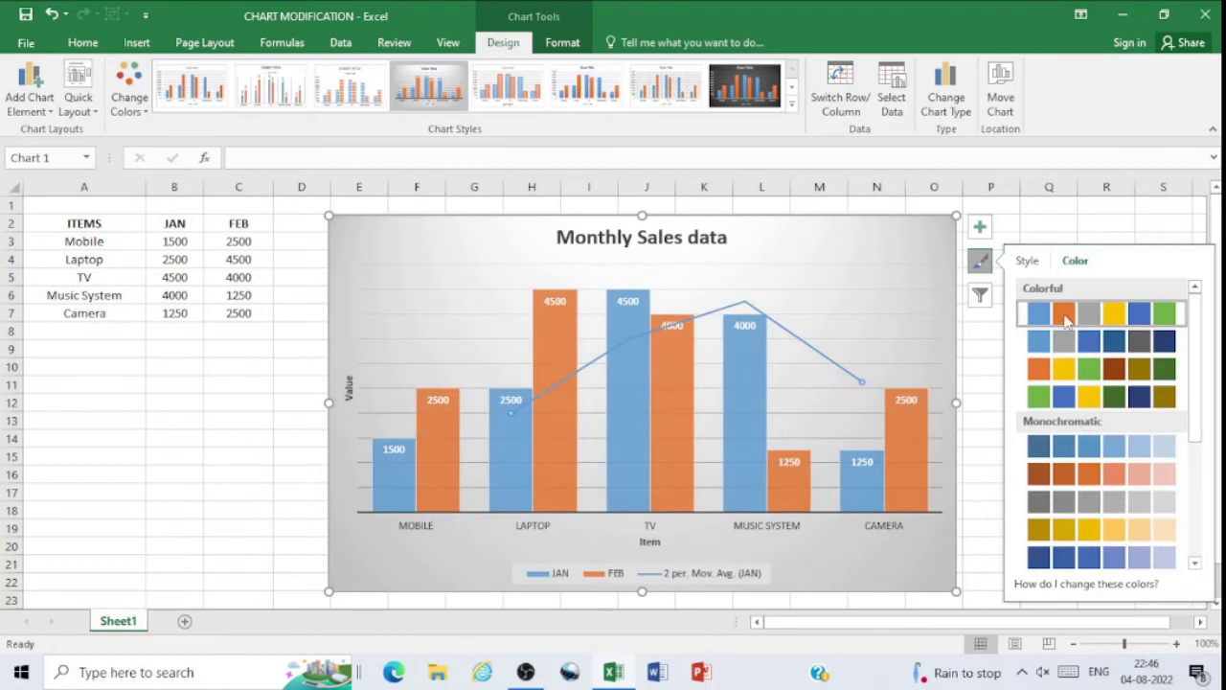
{"action": "left_click", "coordinate": [984, 338]}
Step: Close the color choices and filter the chart to show only the JAN series
{"action": "left_click", "coordinate": [886, 313]}
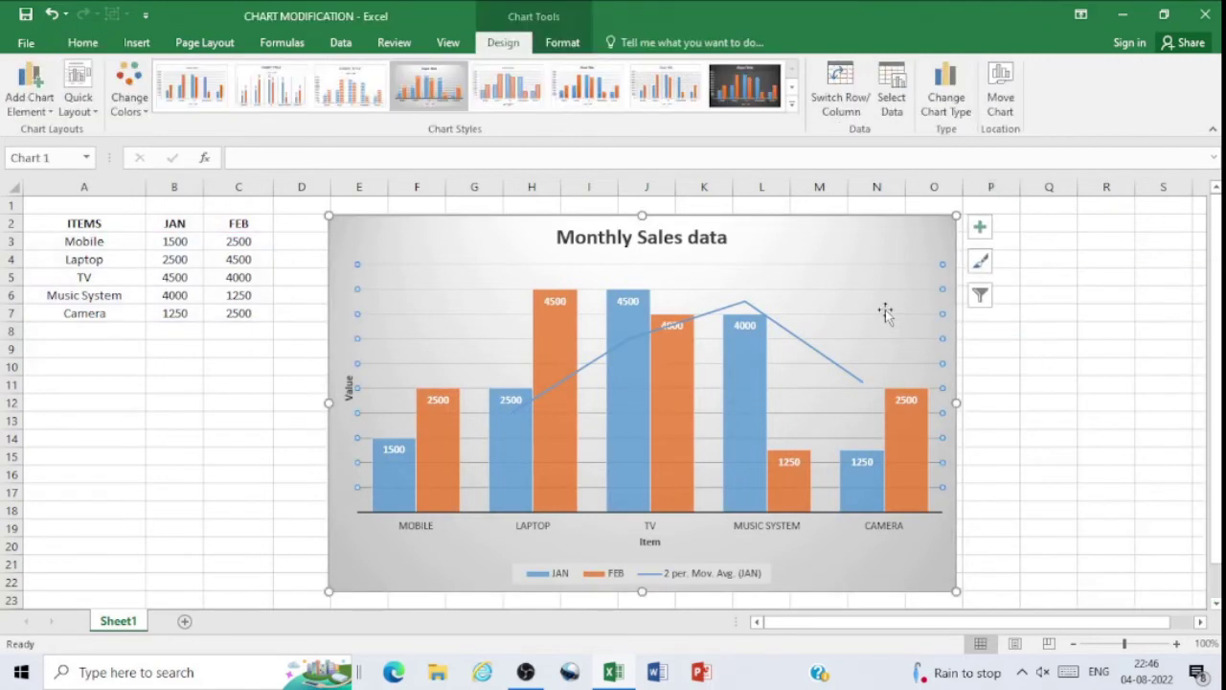
{"action": "left_click", "coordinate": [977, 299]}
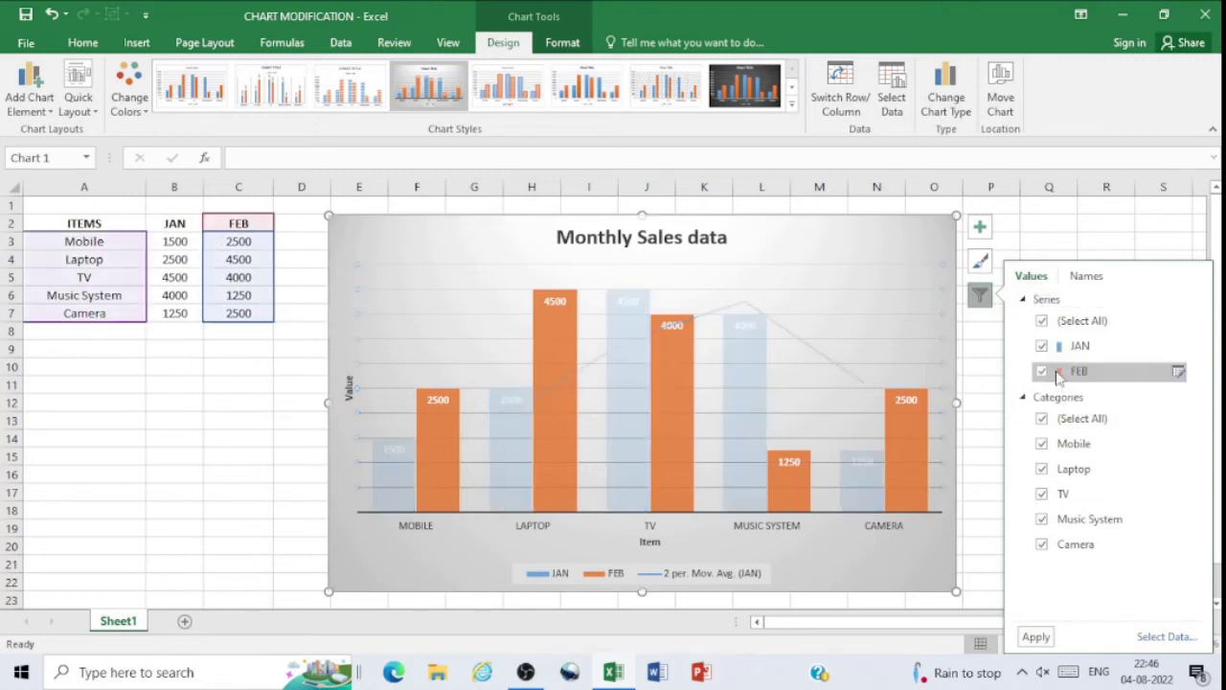
{"action": "left_click", "coordinate": [1042, 322]}
{"action": "left_click", "coordinate": [1042, 346]}
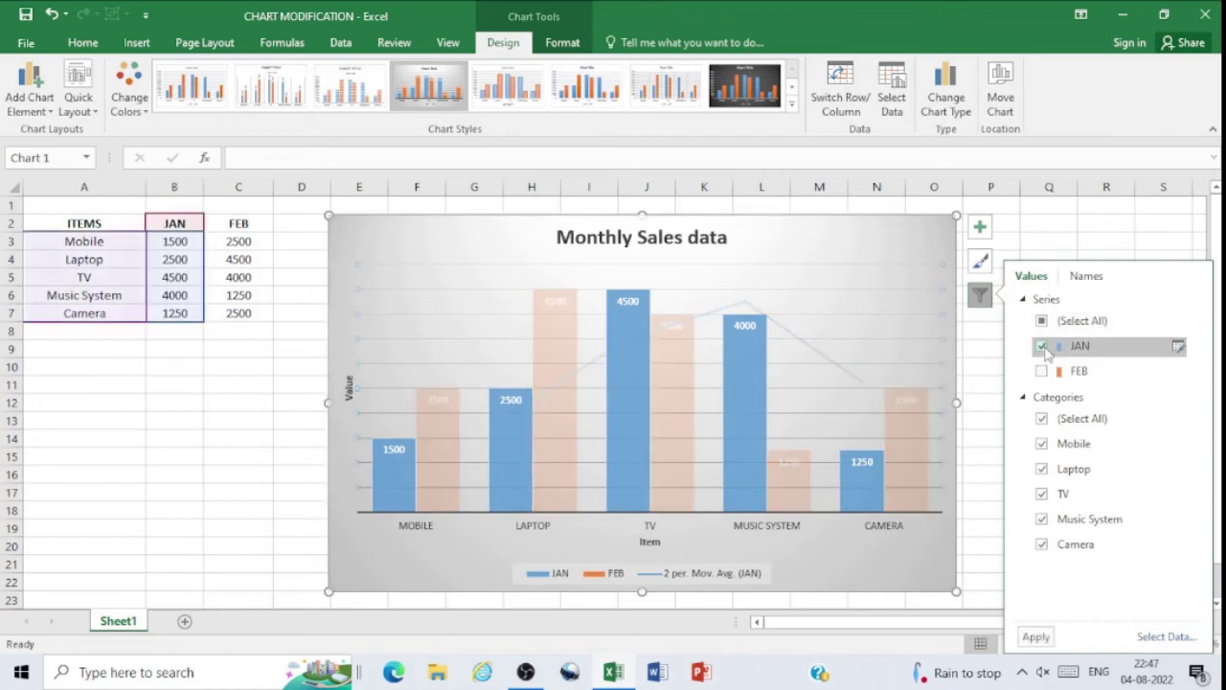
{"action": "left_click", "coordinate": [1037, 636]}
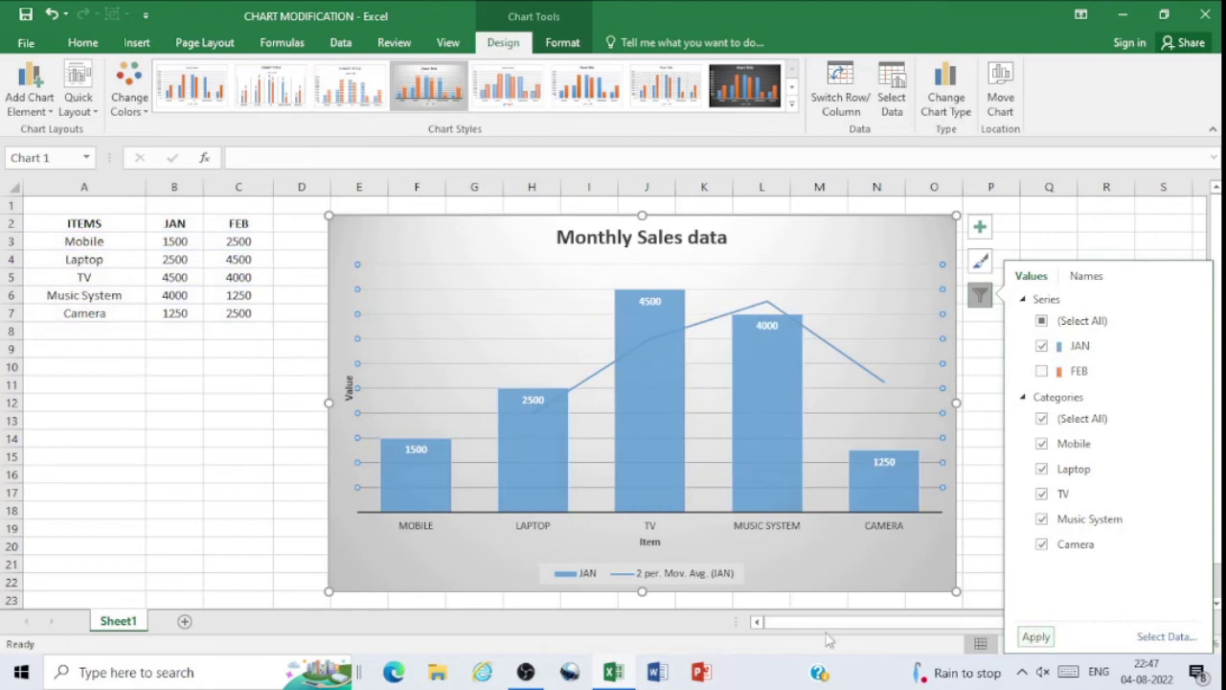
Step: Change the chart filter to show only the FEB series instead of JAN
{"action": "left_click", "coordinate": [1043, 371]}
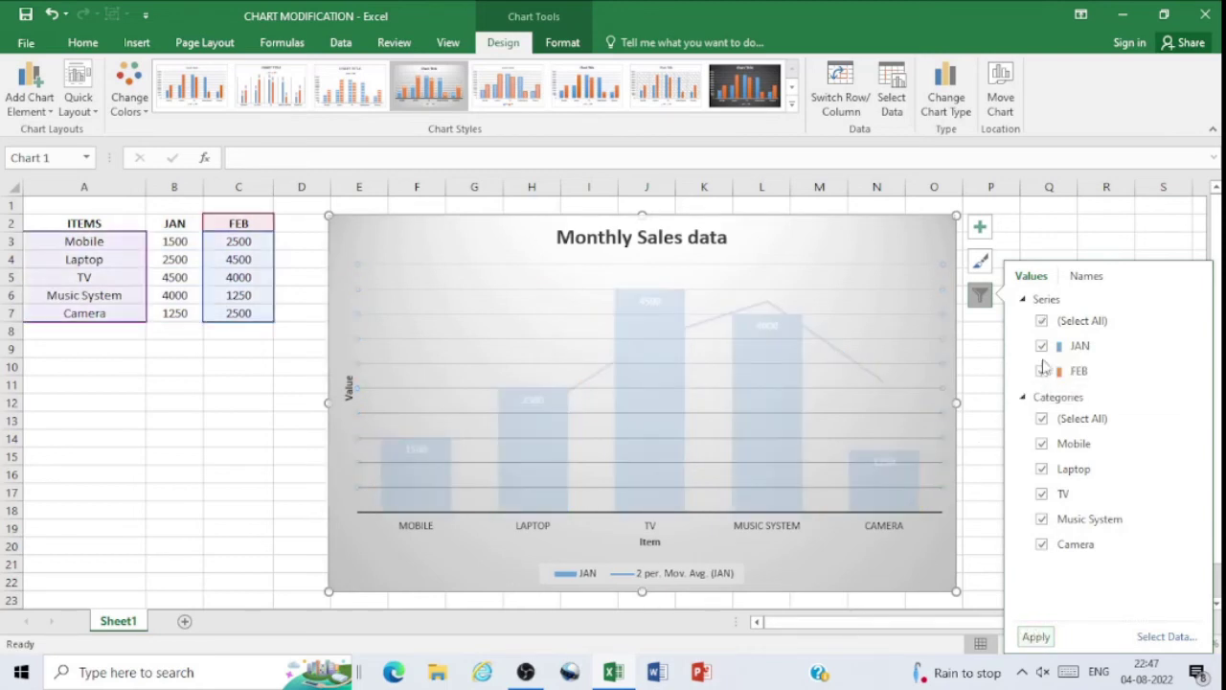
{"action": "left_click", "coordinate": [1042, 346]}
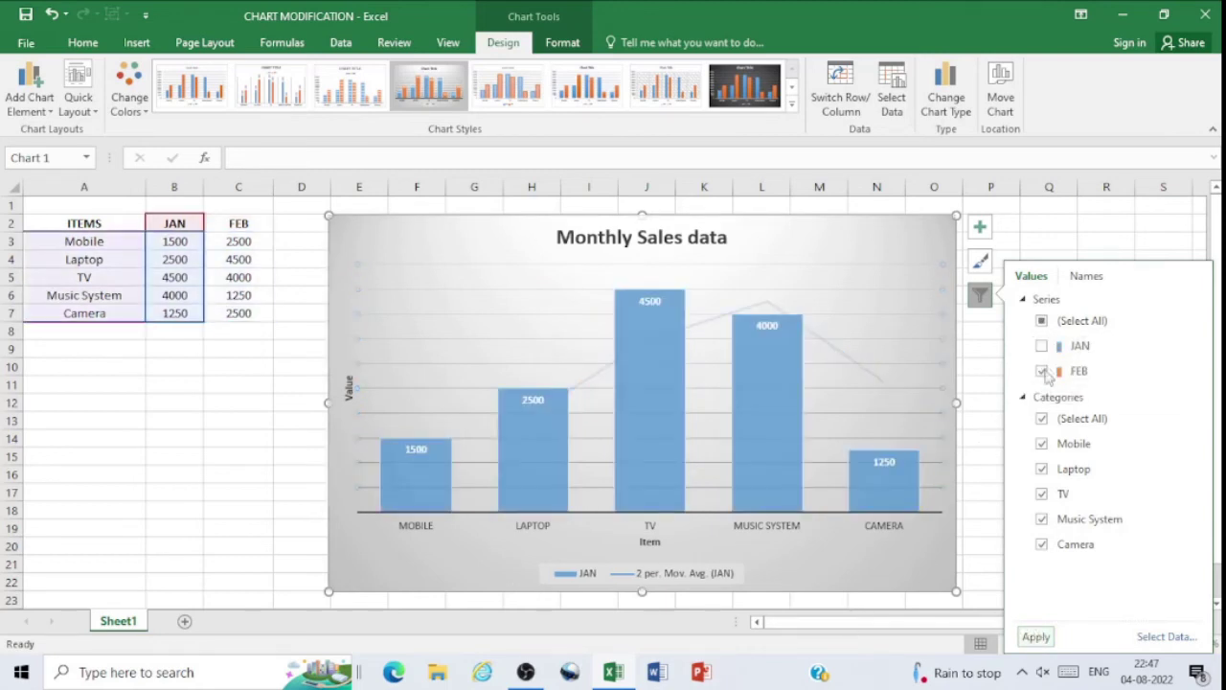
{"action": "left_click", "coordinate": [1036, 637]}
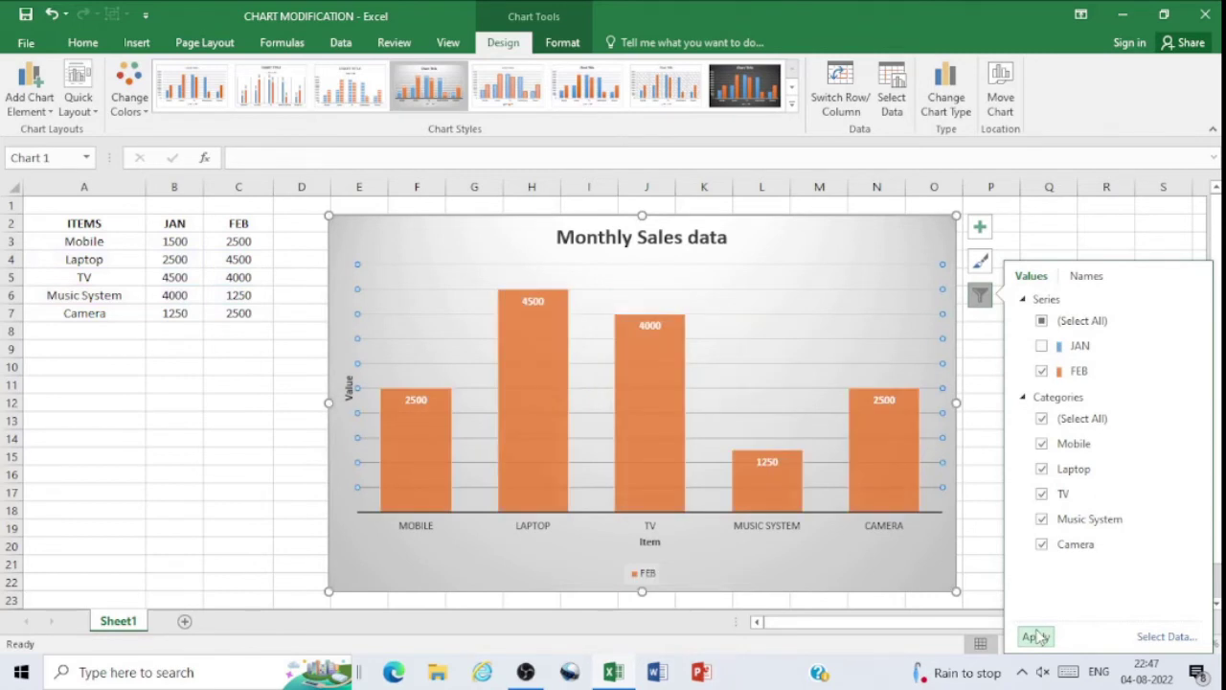
Step: Include all series in the chart again and filter the categories to Mobile only
{"action": "left_click", "coordinate": [1042, 320]}
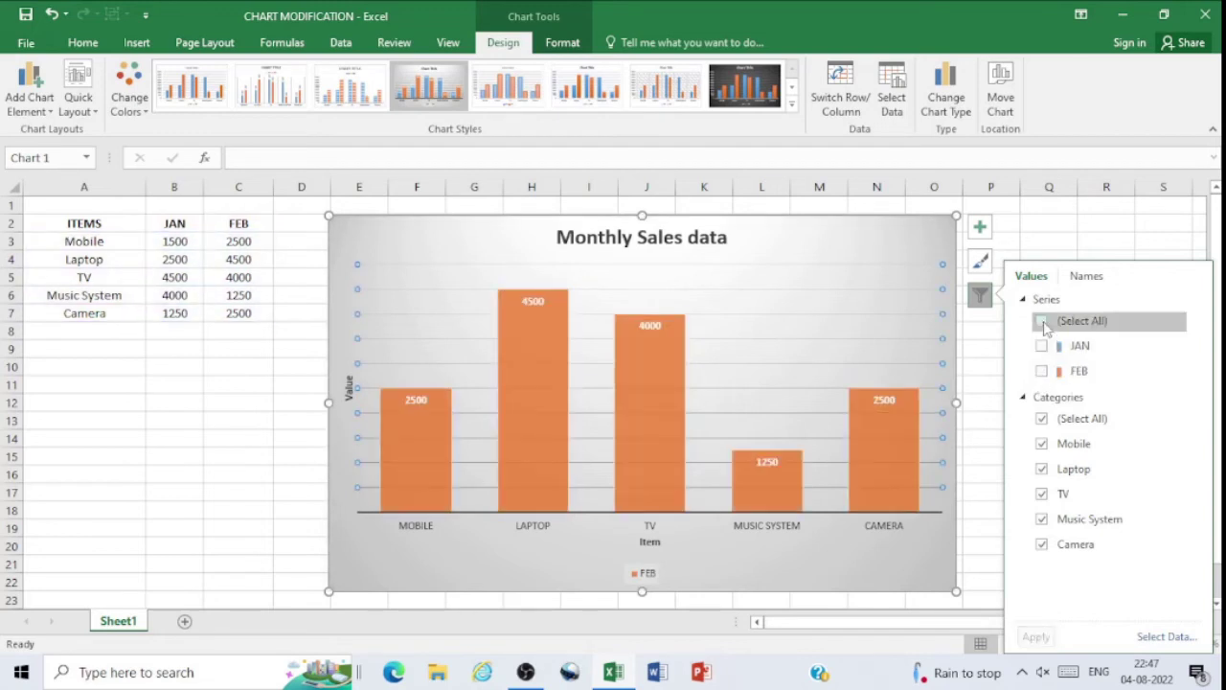
{"action": "left_click", "coordinate": [1043, 322]}
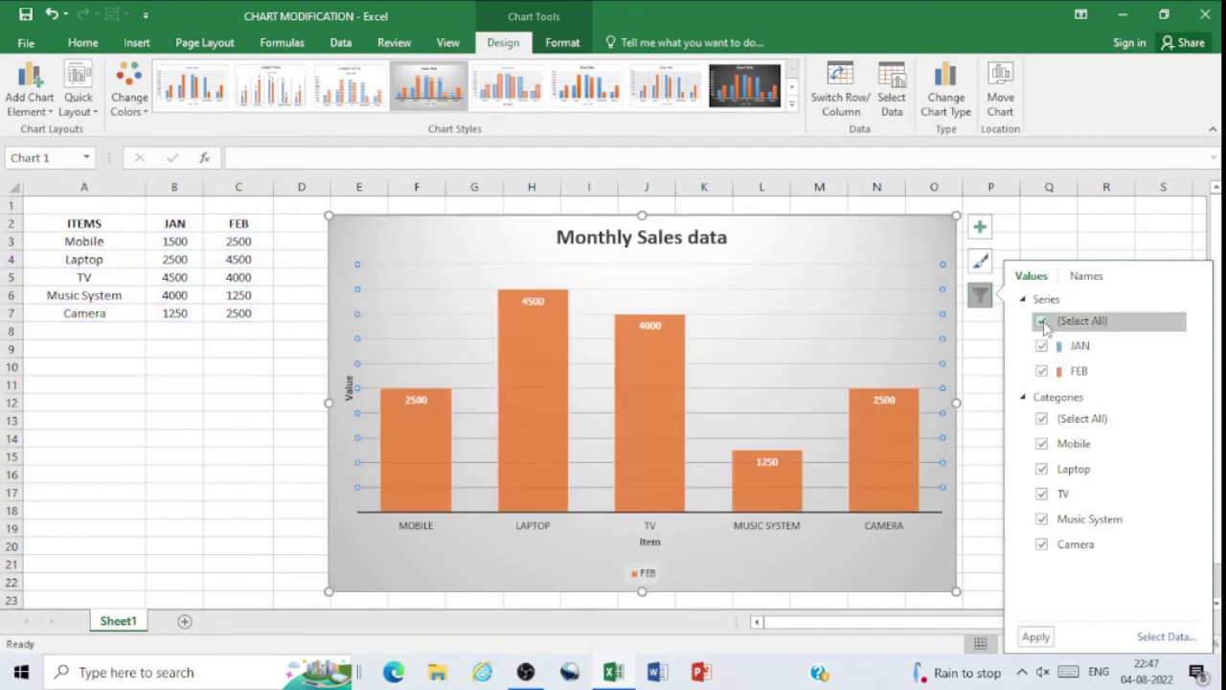
{"action": "left_click", "coordinate": [1043, 421]}
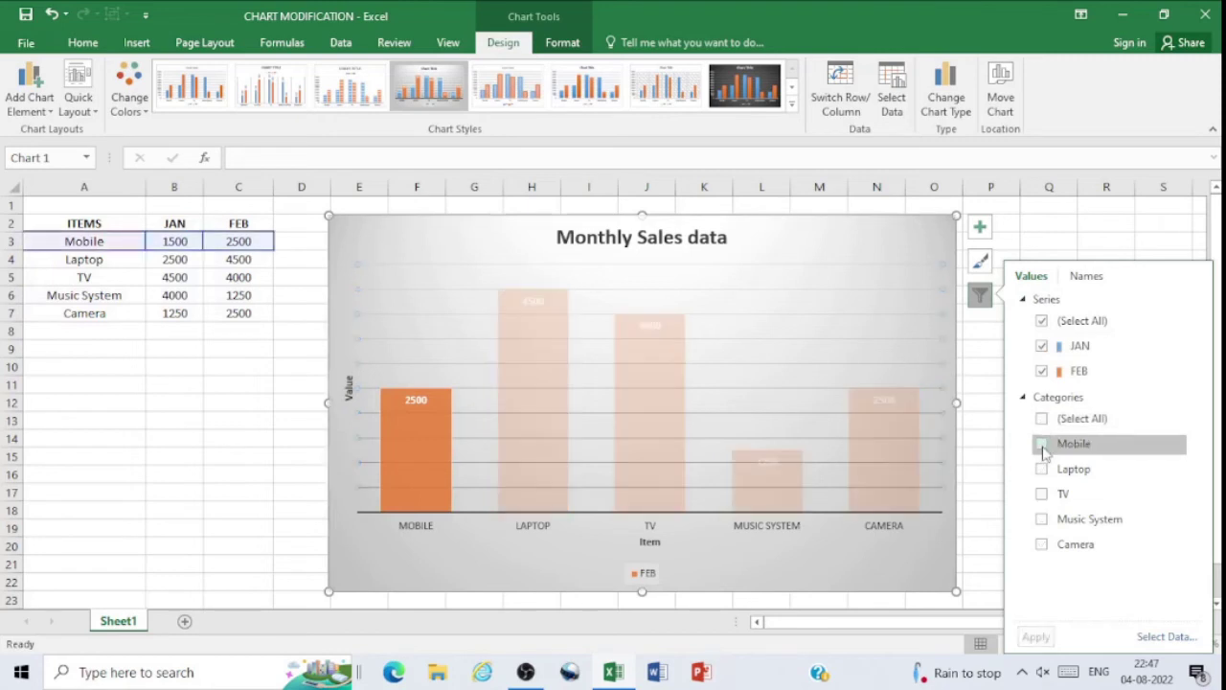
{"action": "left_click", "coordinate": [1043, 445]}
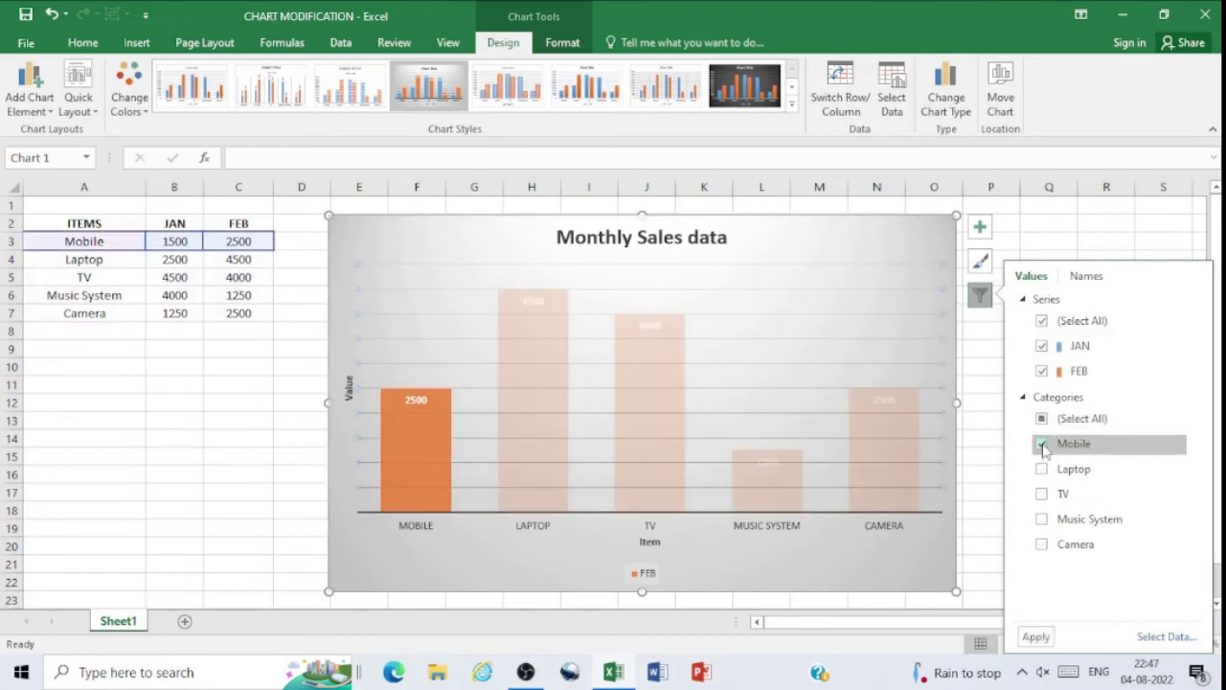
{"action": "left_click", "coordinate": [1035, 637]}
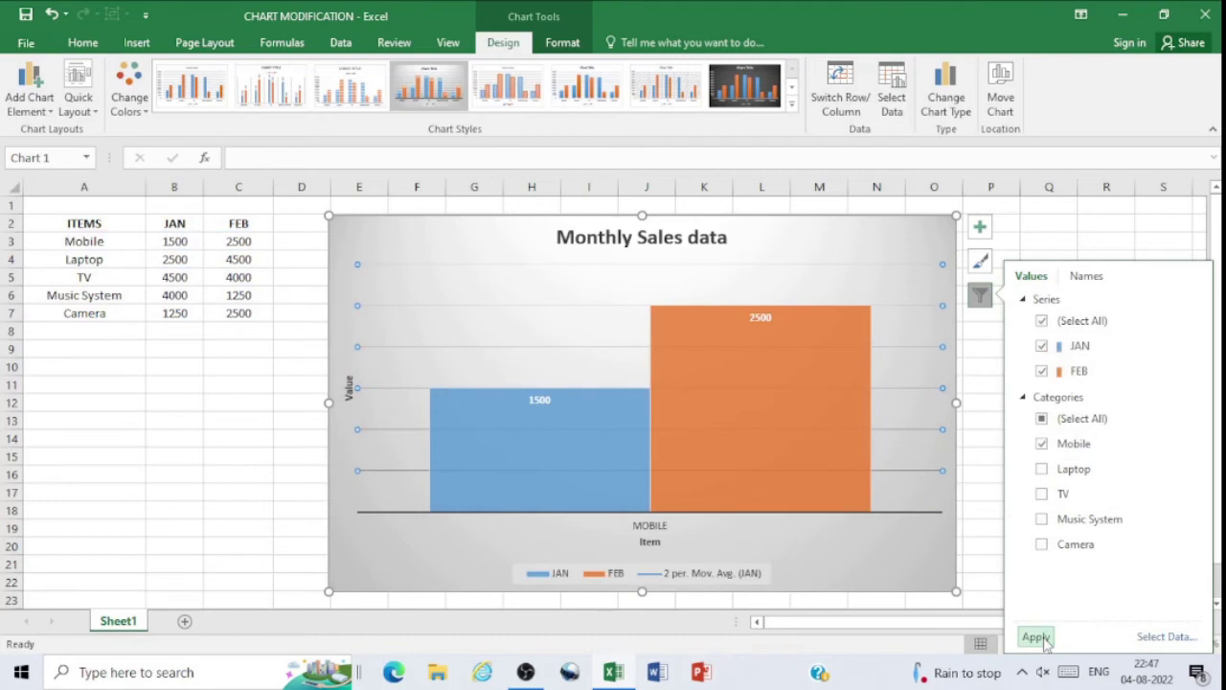
Step: Add the TV category to the chart filter, apply it and close the filter options
{"action": "left_click", "coordinate": [1043, 495]}
{"action": "left_click", "coordinate": [1043, 638]}
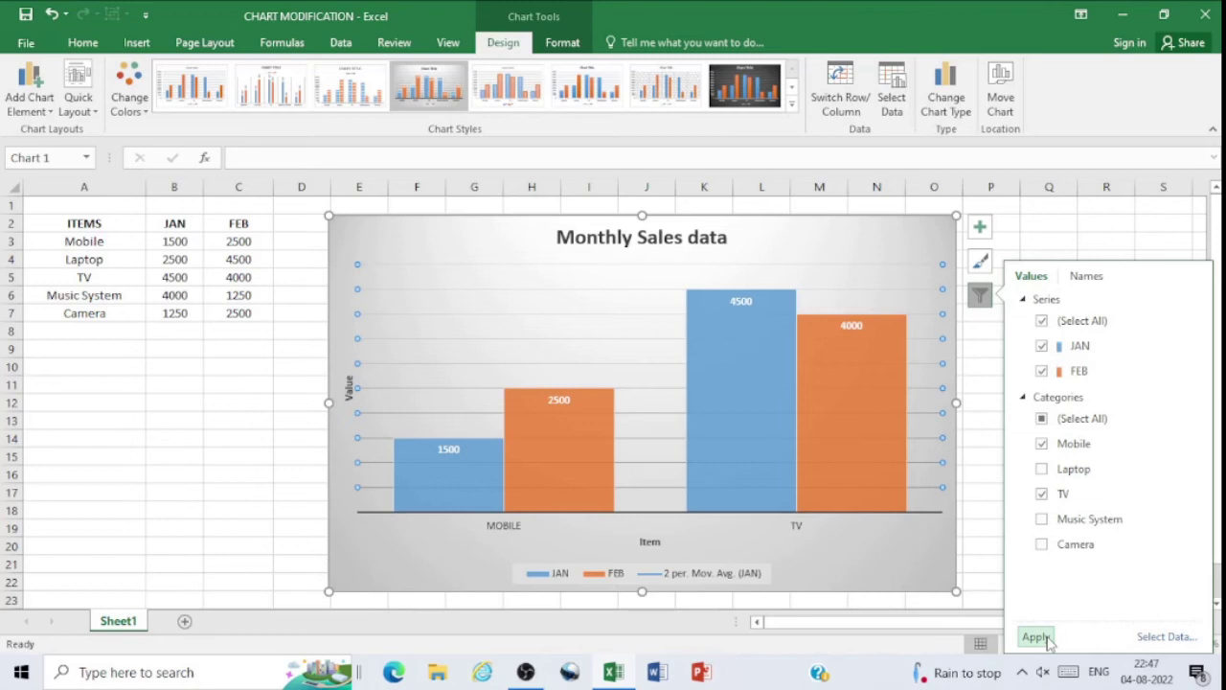
{"action": "left_click", "coordinate": [1037, 637]}
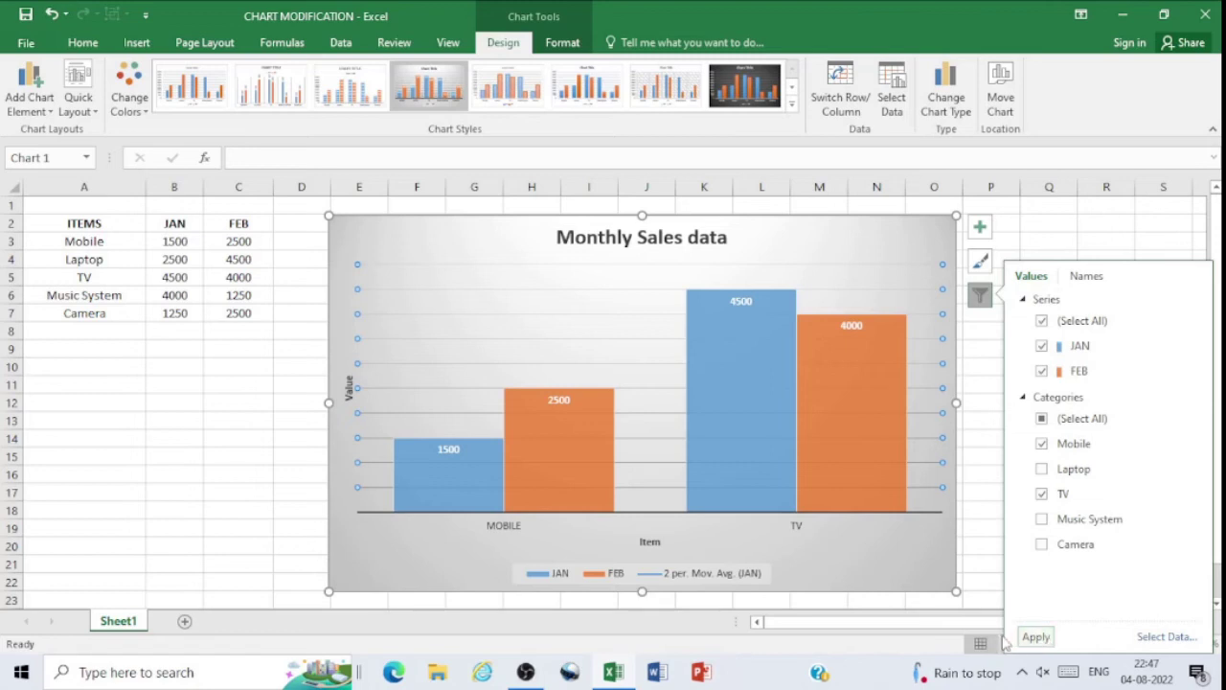
{"action": "left_click", "coordinate": [981, 579]}
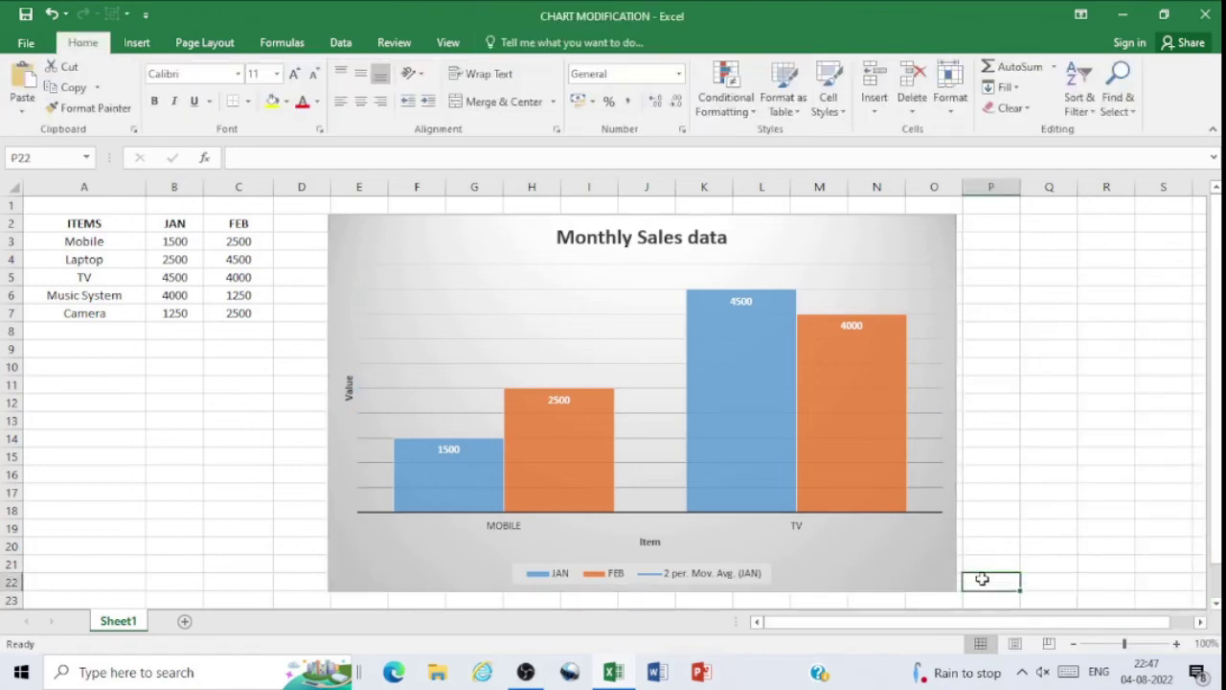
Step: Open the chart area's formatting options, try a border with no line and set the border to Solid line
{"action": "left_click", "coordinate": [860, 274]}
{"action": "double_click", "coordinate": [870, 242]}
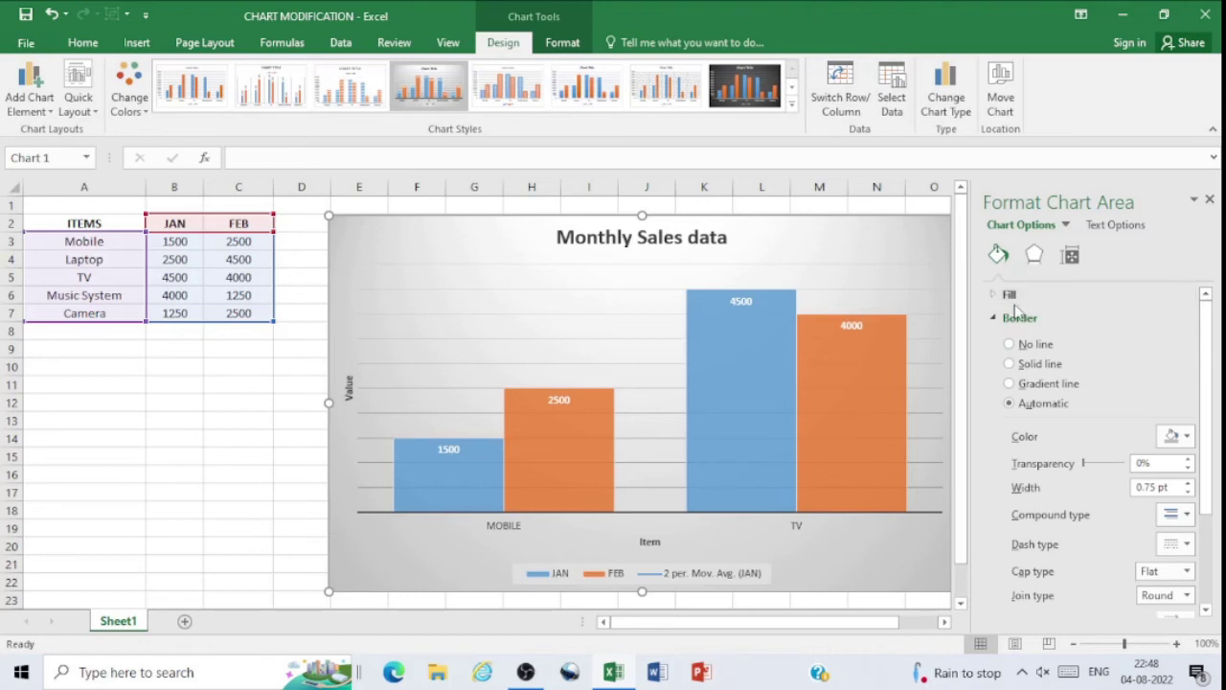
{"action": "left_click", "coordinate": [1010, 345]}
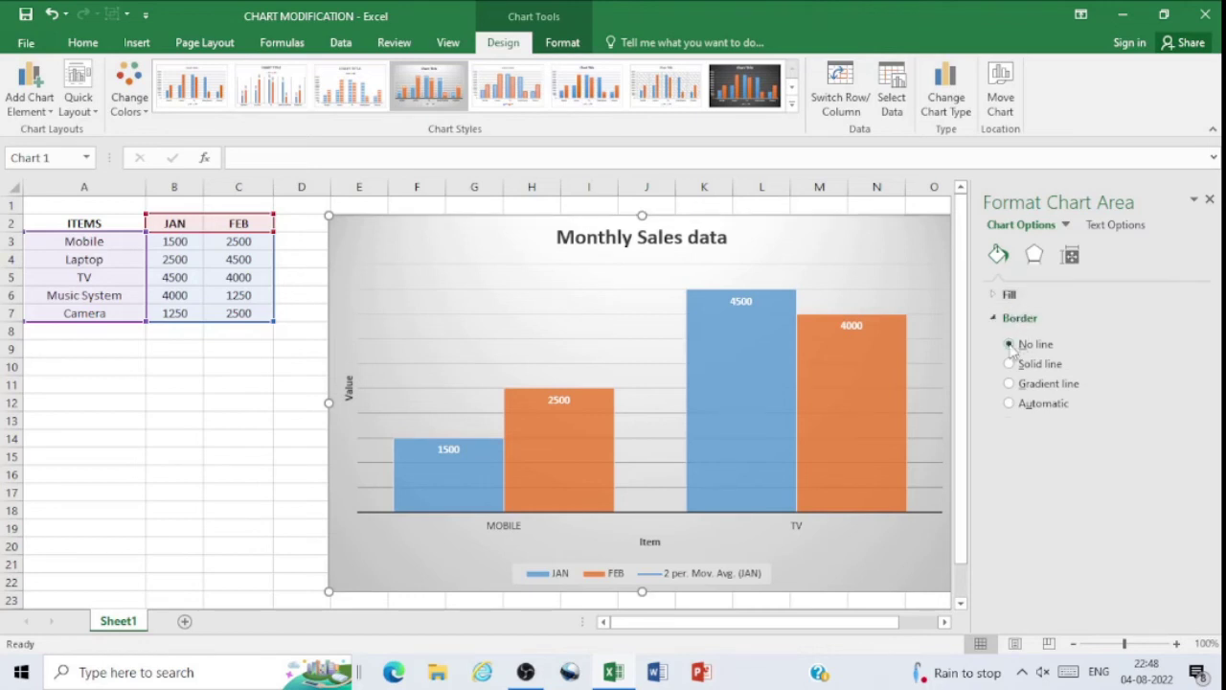
{"action": "left_click", "coordinate": [1010, 364]}
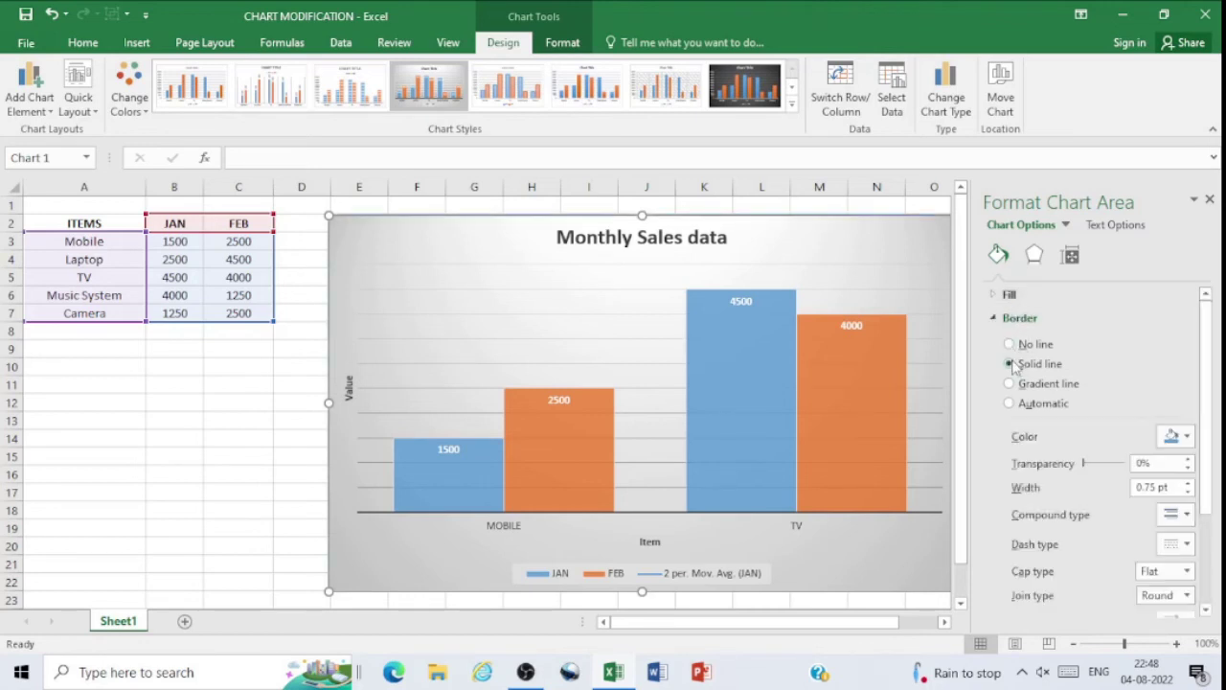
Step: Try the Solid, Gradient and Automatic line types on the major gridlines and set a solid line with 21% transparency
{"action": "left_click", "coordinate": [855, 297]}
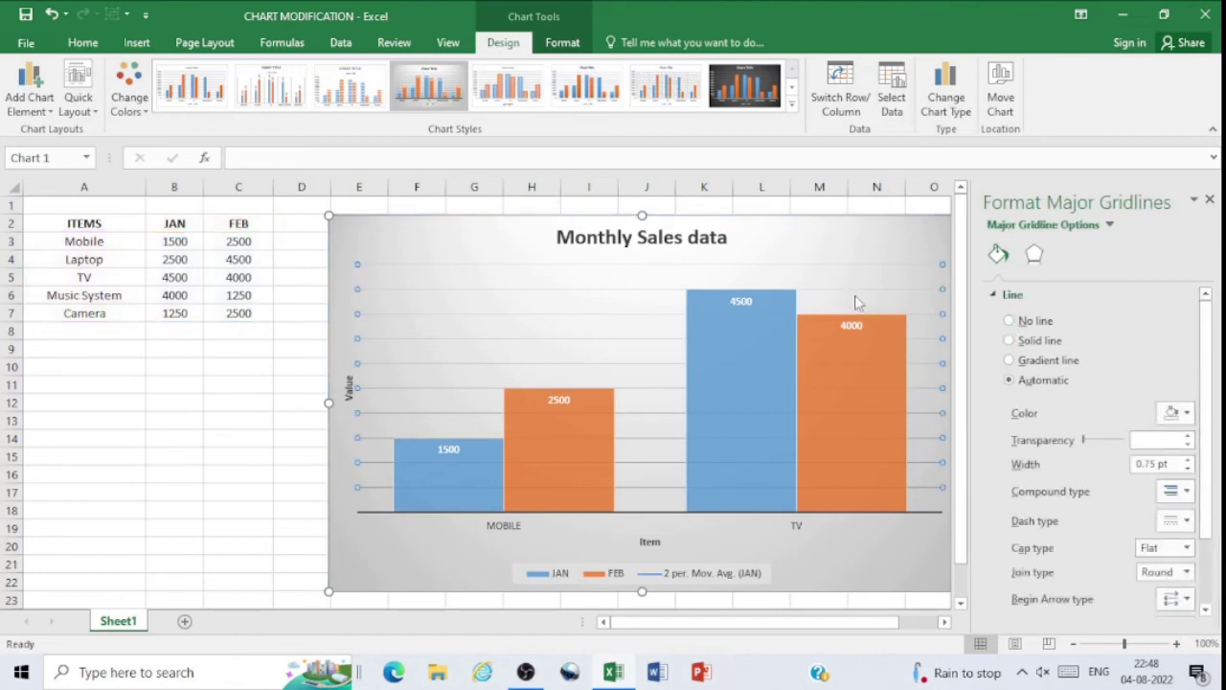
{"action": "left_click", "coordinate": [1010, 341]}
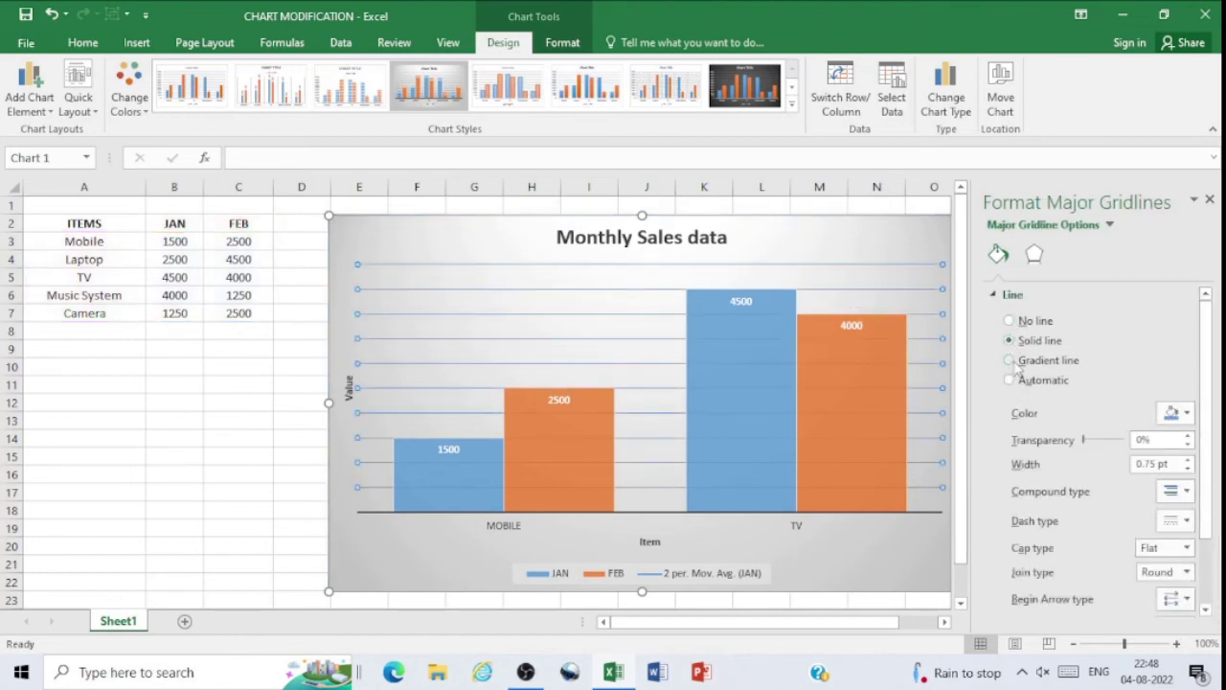
{"action": "left_click", "coordinate": [1011, 361]}
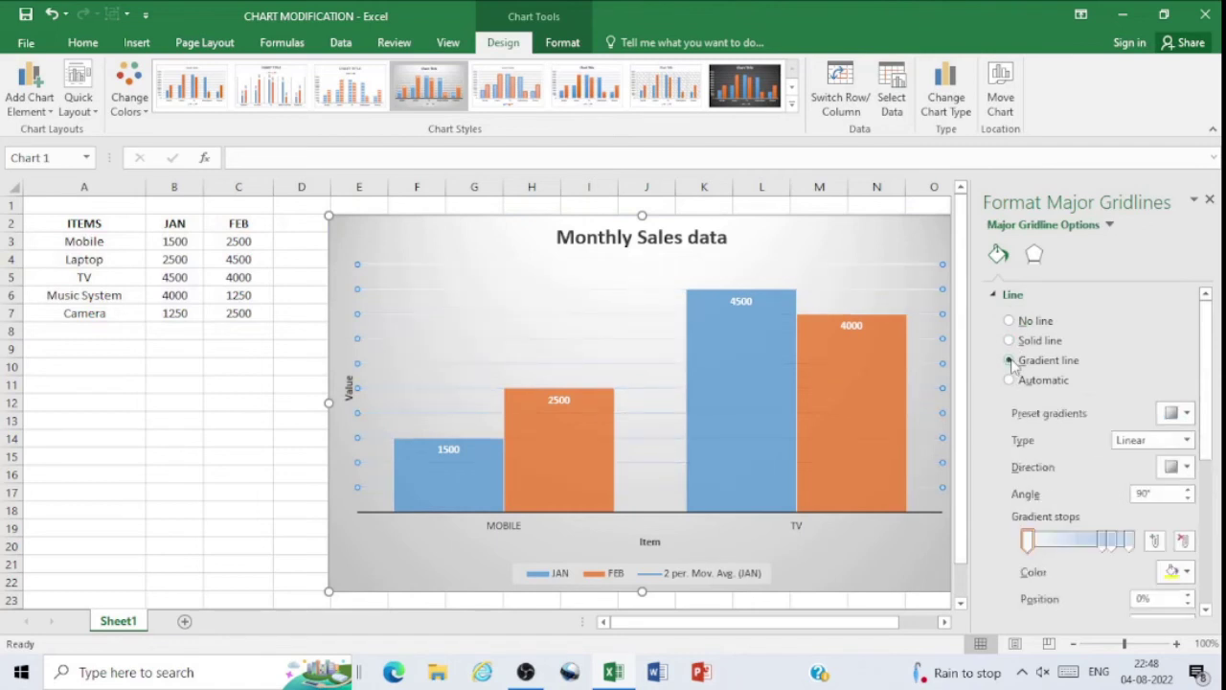
{"action": "left_click", "coordinate": [1009, 381]}
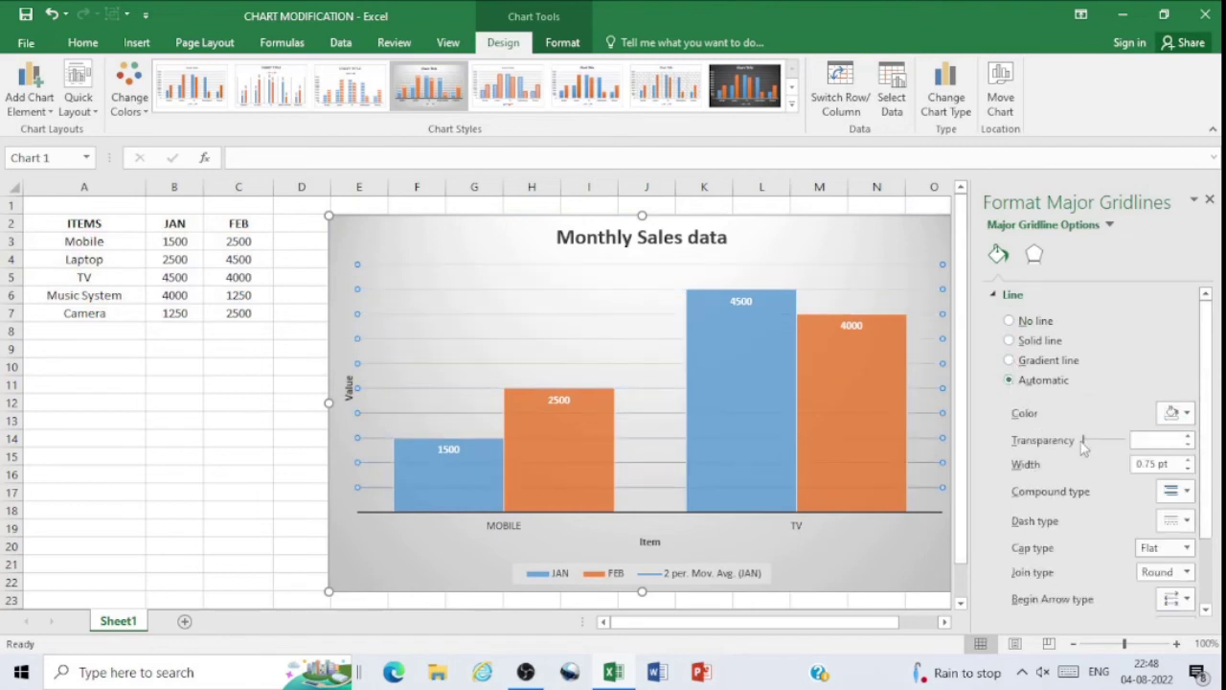
{"action": "mouse_move", "coordinate": [1084, 441]}
{"action": "left_mouse_down"}
{"action": "mouse_move", "coordinate": [1106, 439]}
{"action": "mouse_move", "coordinate": [1086, 462]}
{"action": "left_mouse_up"}
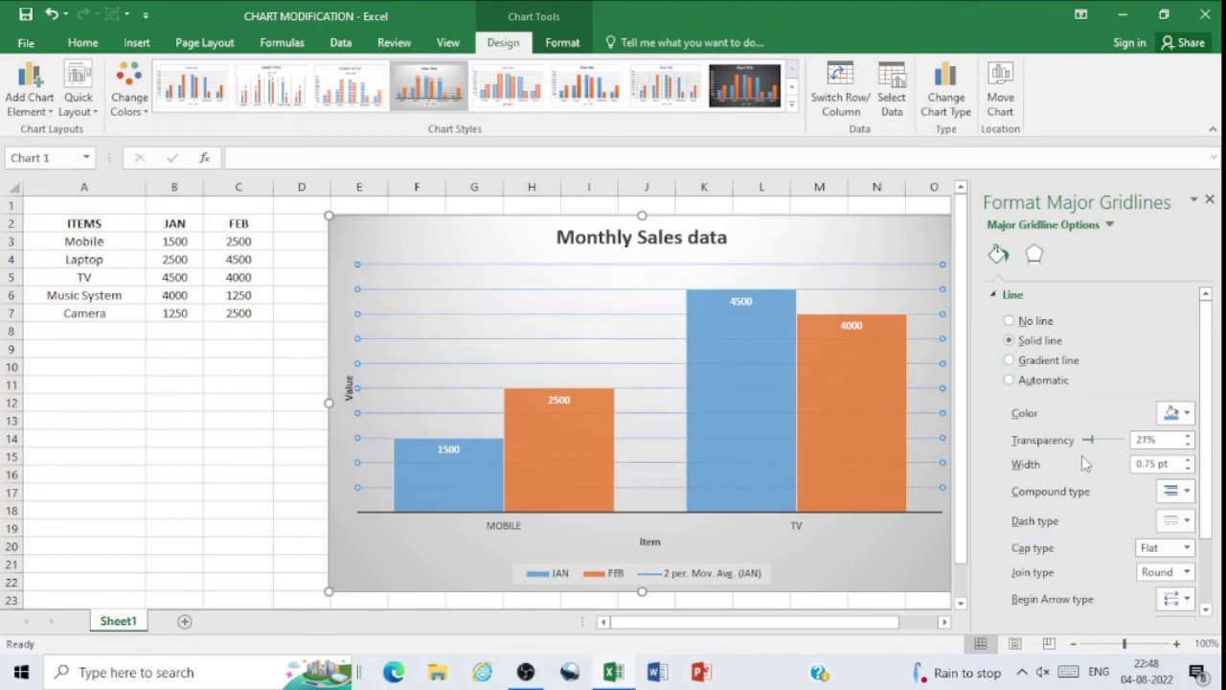
Step: Give the major gridlines a shadow with 55% transparency and 79% size
{"action": "left_click", "coordinate": [1035, 256]}
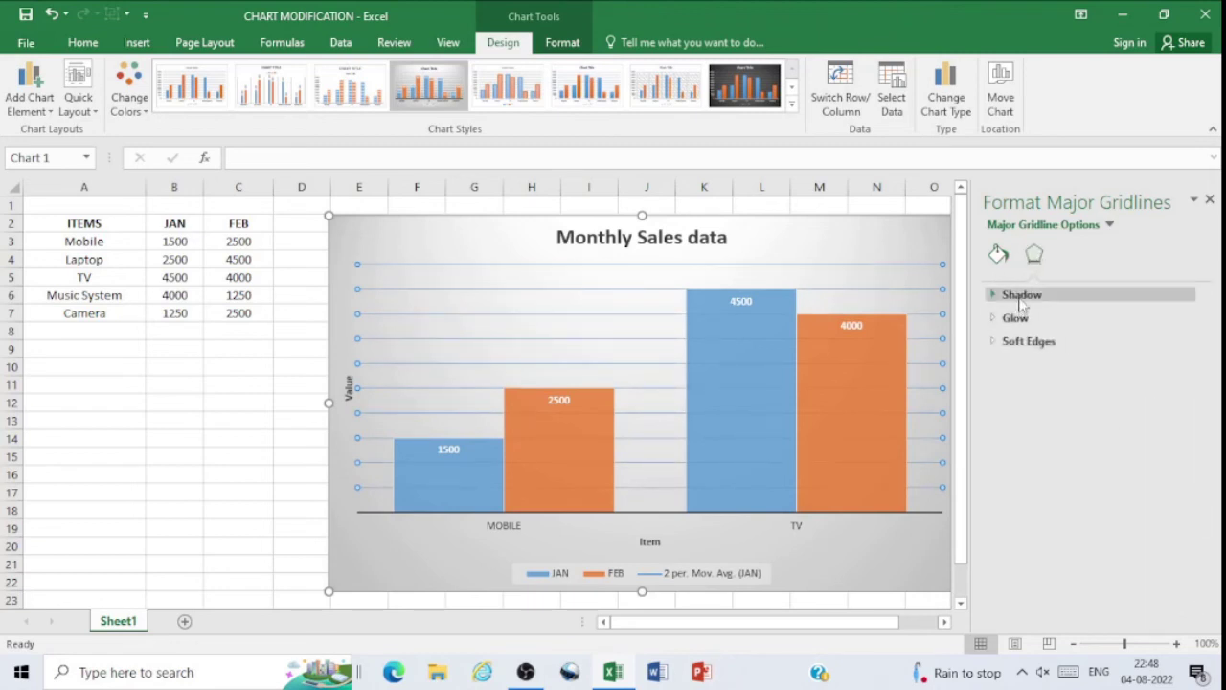
{"action": "left_click", "coordinate": [1021, 295]}
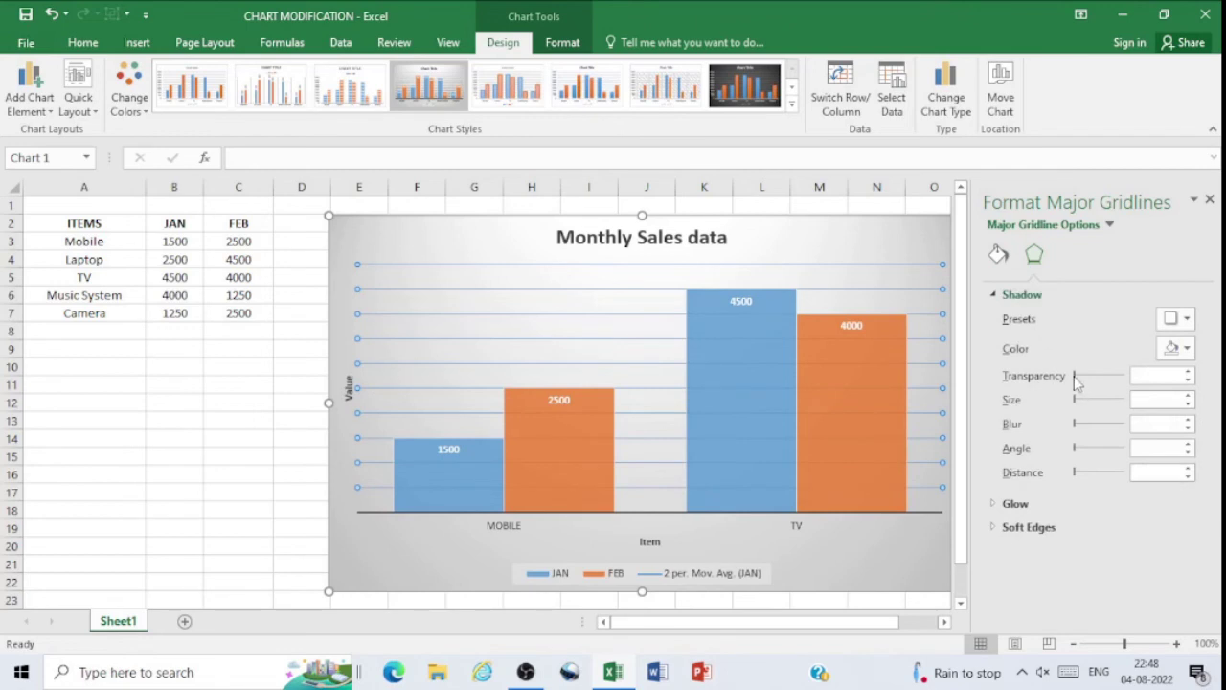
{"action": "mouse_move", "coordinate": [1075, 381]}
{"action": "left_mouse_down"}
{"action": "mouse_move", "coordinate": [1103, 383]}
{"action": "mouse_move", "coordinate": [1112, 401]}
{"action": "mouse_move", "coordinate": [1090, 400]}
{"action": "left_mouse_up"}
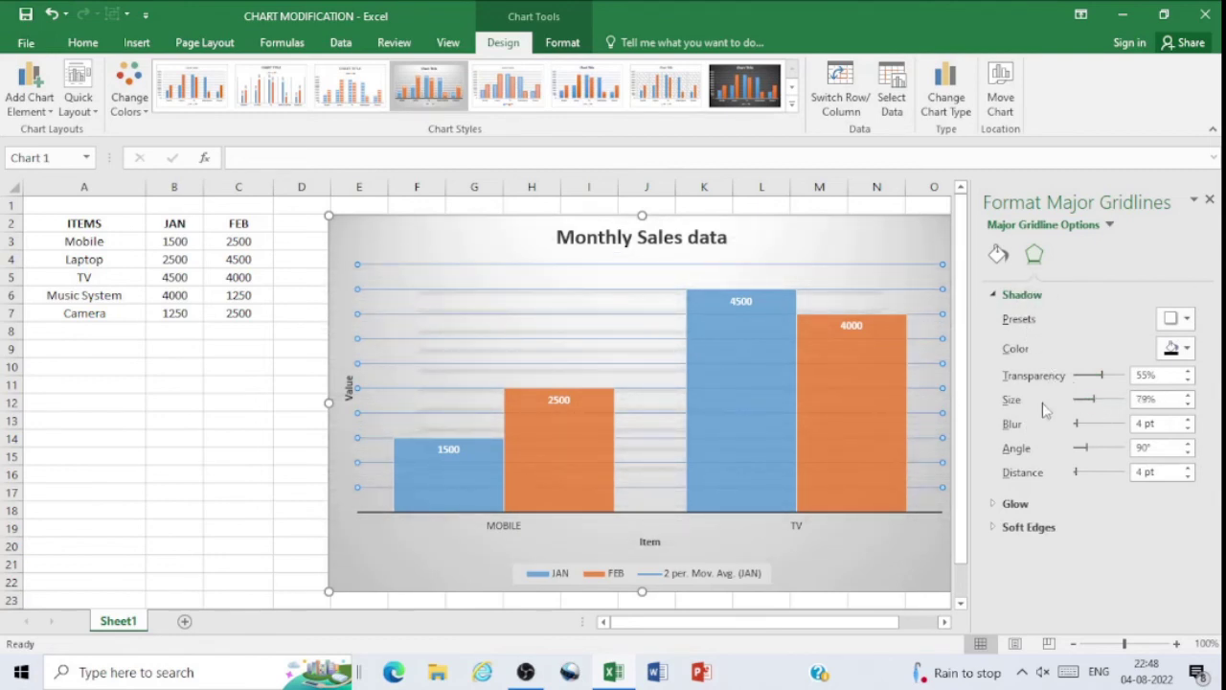
Step: Add a 69 pt glow with 60% transparency and 18 pt soft edges to the major gridlines
{"action": "left_click", "coordinate": [1011, 503]}
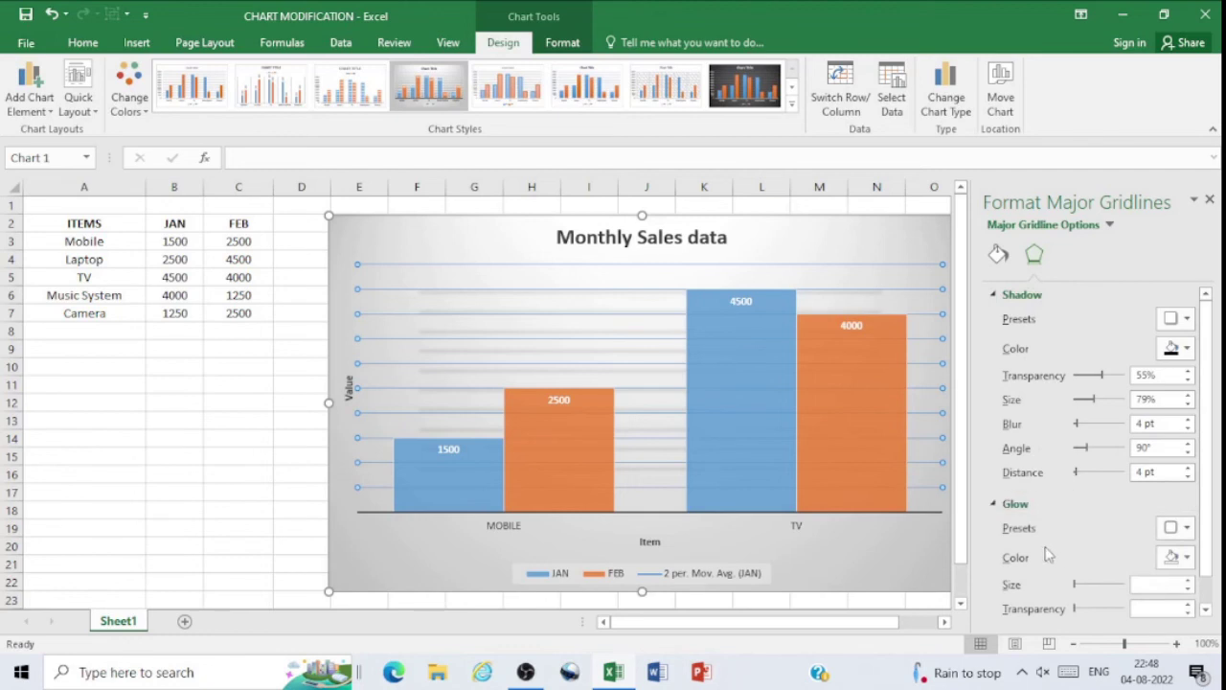
{"action": "left_click_drag", "start_coordinate": [1074, 584], "coordinate": [1103, 609]}
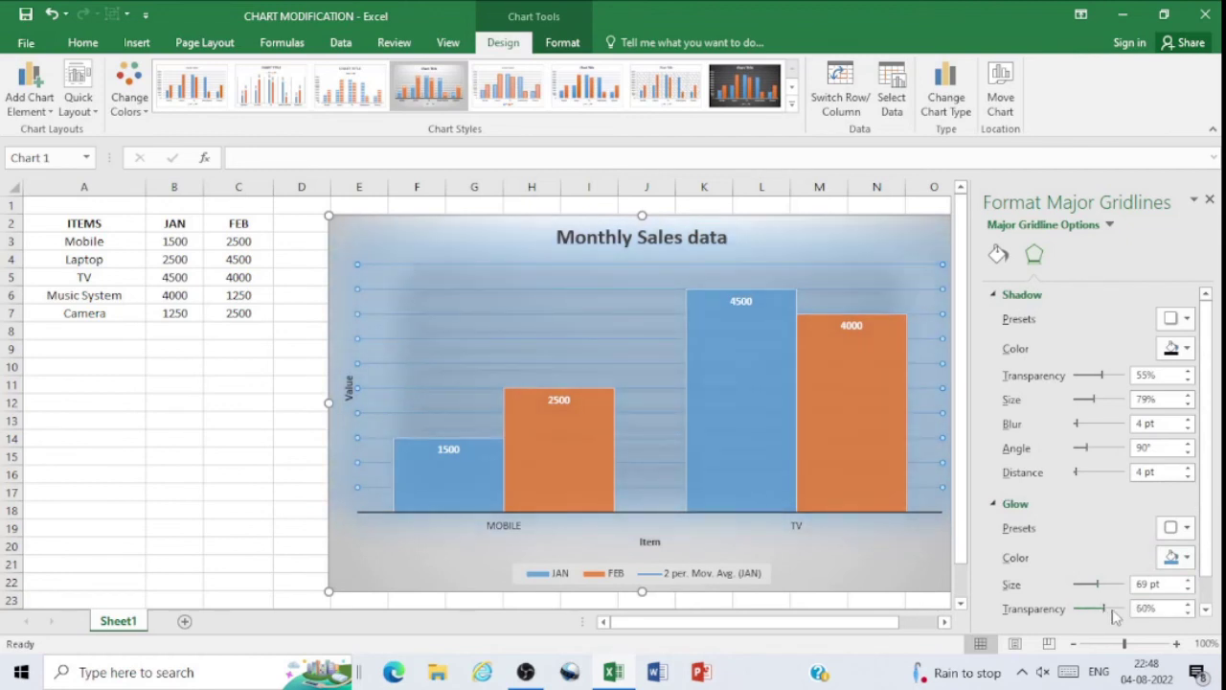
{"action": "left_click_drag", "start_coordinate": [1214, 483], "coordinate": [1213, 541]}
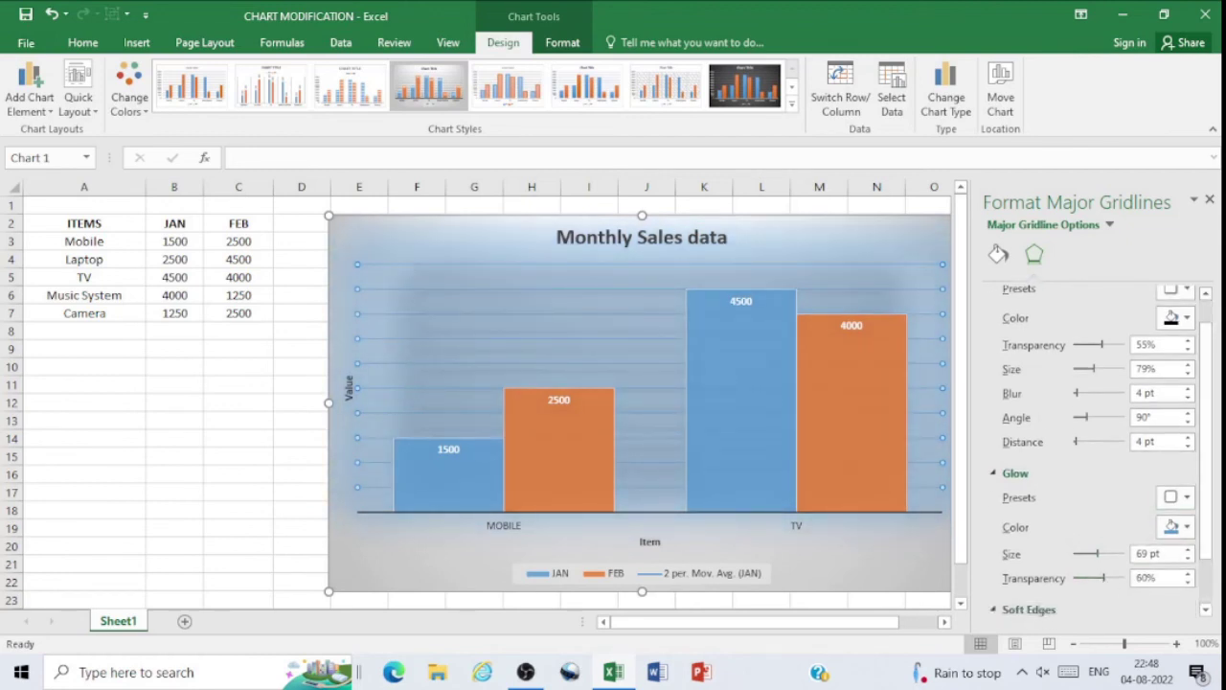
{"action": "left_click", "coordinate": [1039, 610]}
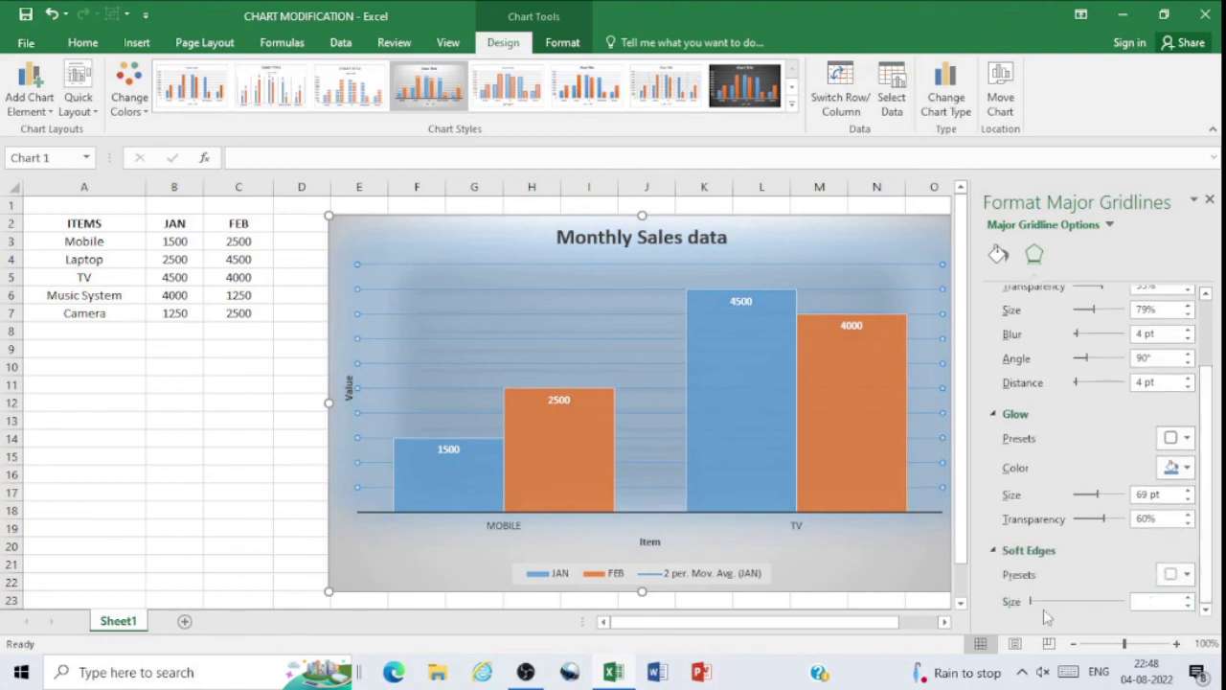
{"action": "mouse_move", "coordinate": [1031, 601]}
{"action": "left_mouse_down"}
{"action": "mouse_move", "coordinate": [1098, 604]}
{"action": "mouse_move", "coordinate": [1052, 605]}
{"action": "left_mouse_up"}
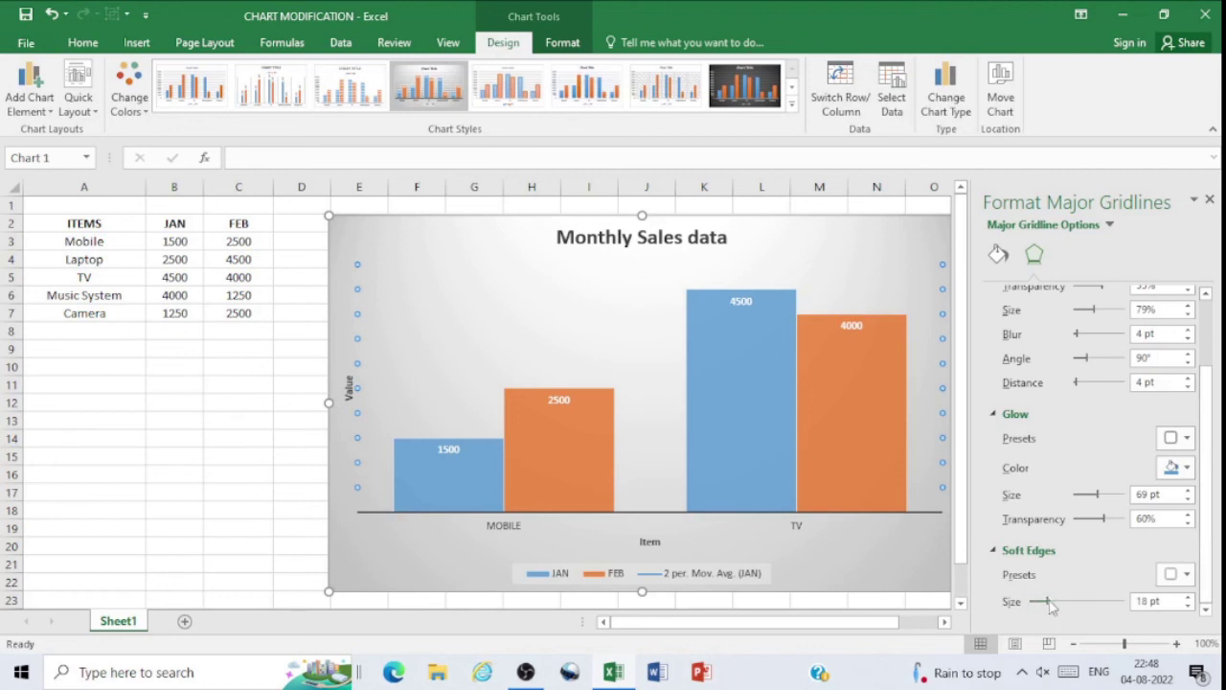
Step: View the formatting options for the chart area and TV's FEB column, and close the formatting options
{"action": "left_click", "coordinate": [908, 257]}
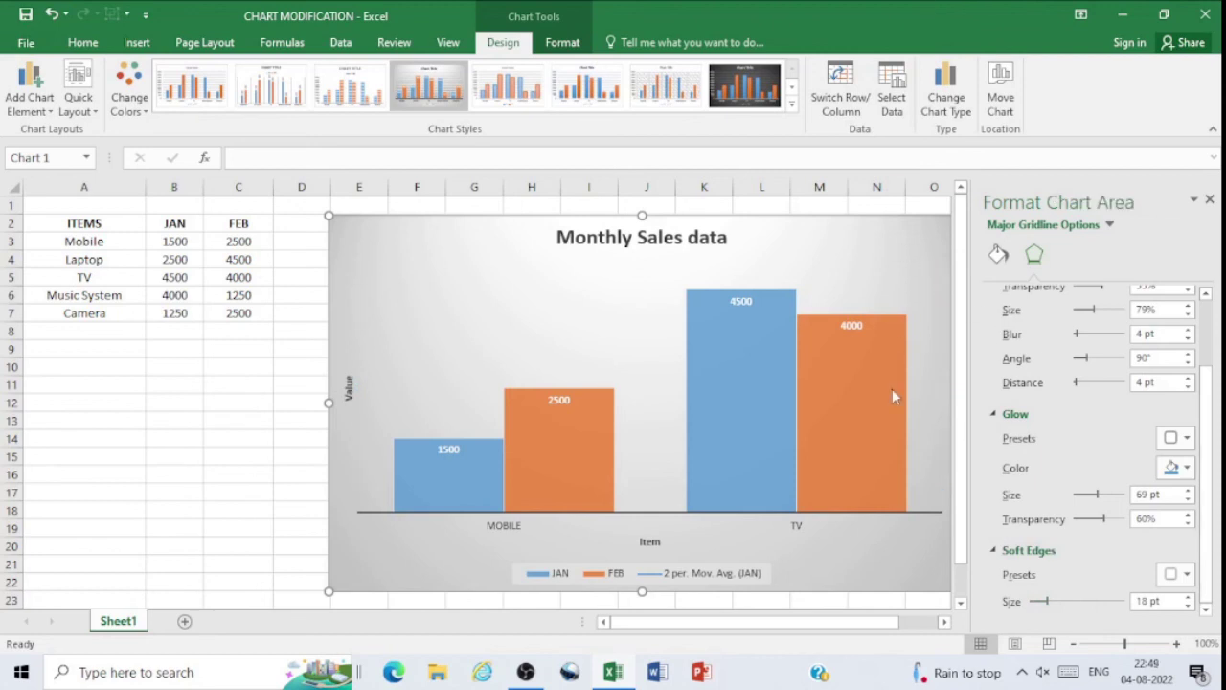
{"action": "left_click", "coordinate": [878, 385]}
{"action": "left_click", "coordinate": [878, 385]}
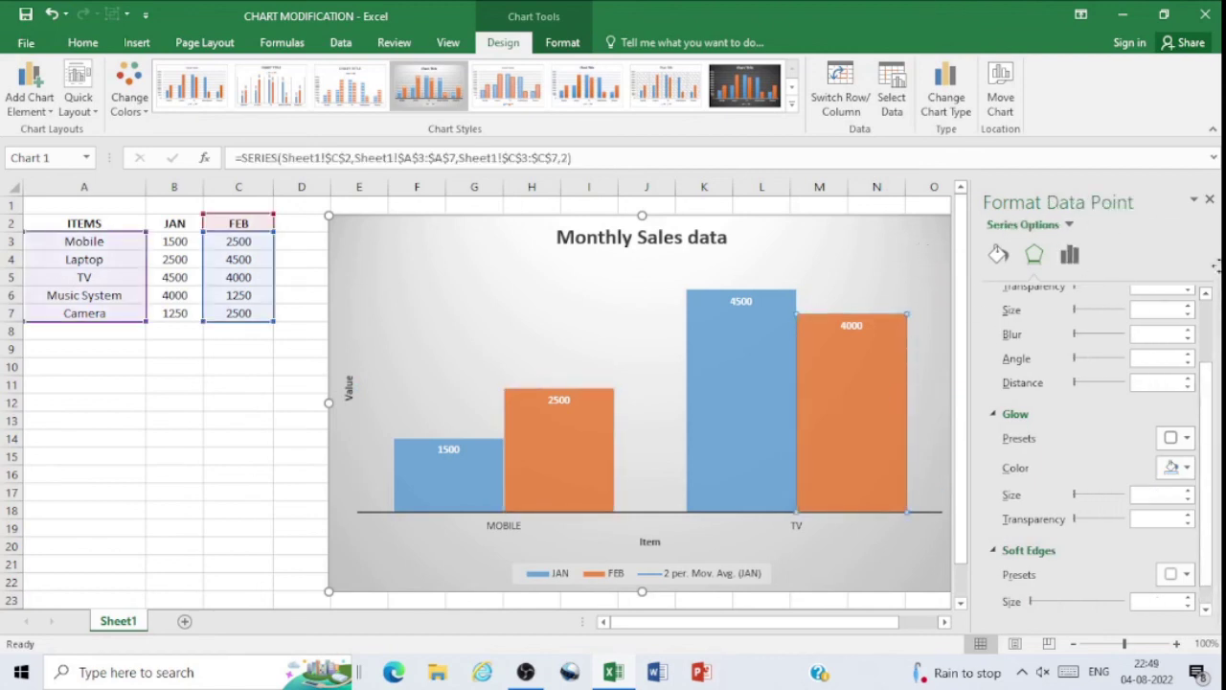
{"action": "key", "text": "Escape"}
{"action": "left_click", "coordinate": [1209, 199]}
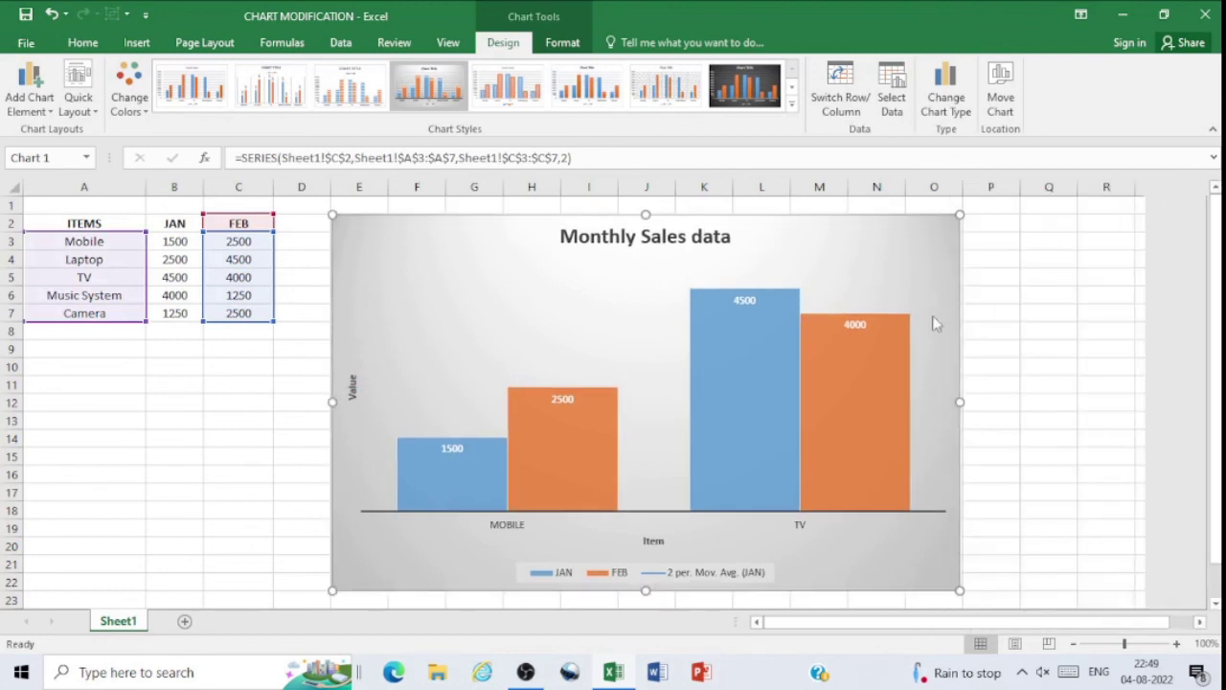
Step: Open the plot area's formatting options and show its shadow and glow effect settings
{"action": "double_click", "coordinate": [879, 263]}
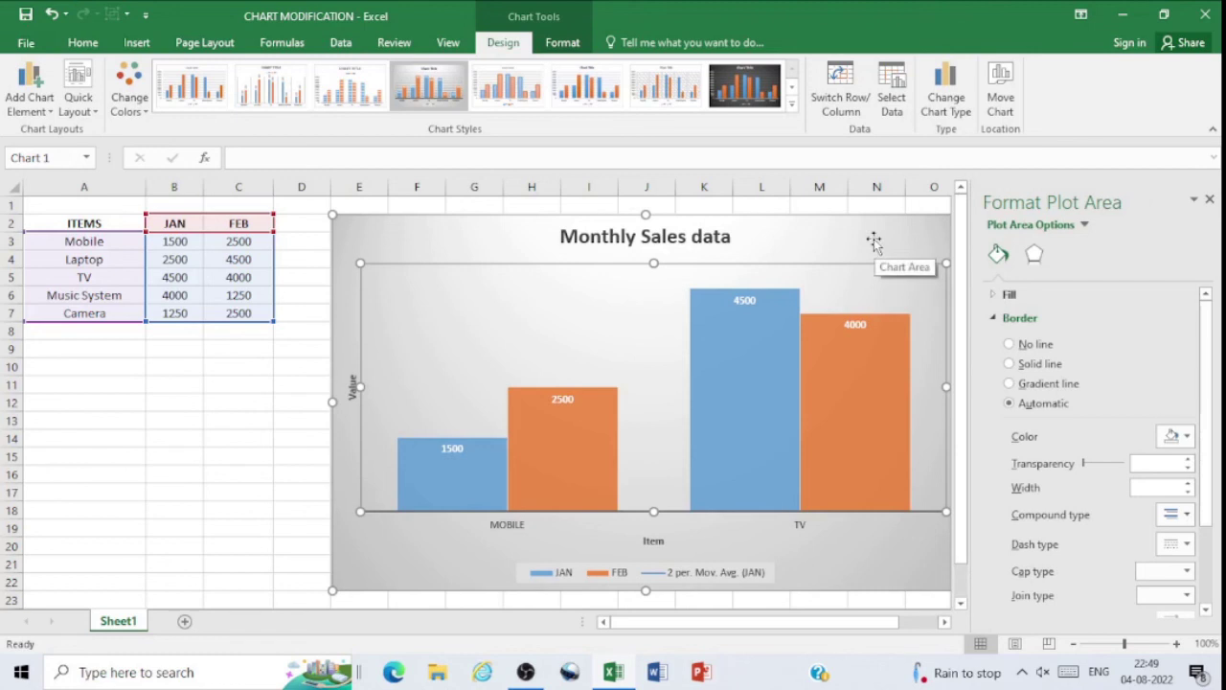
{"action": "left_click", "coordinate": [1036, 256]}
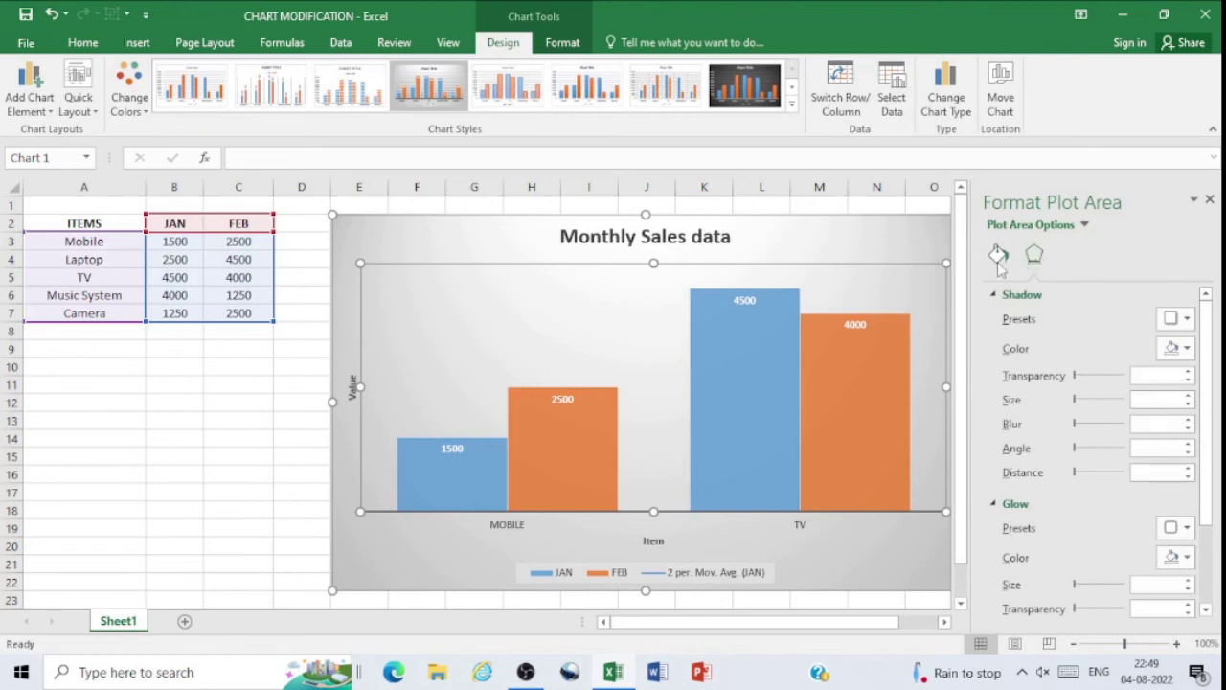